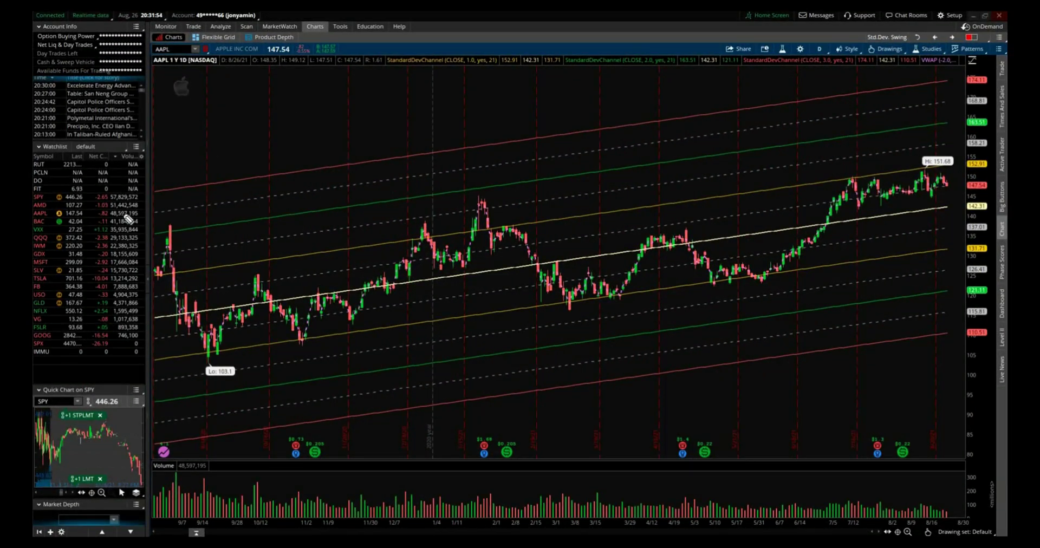
Circle the AAPL swing highs and lows near the one-deviation channel lines across the daily chart.
{"action": "mouse_move", "coordinate": [167, 227]}
{"action": "left_mouse_down"}
{"action": "mouse_move", "coordinate": [181, 232]}
{"action": "mouse_move", "coordinate": [169, 213]}
{"action": "left_mouse_up"}
{"action": "mouse_move", "coordinate": [205, 355]}
{"action": "left_mouse_down"}
{"action": "mouse_move", "coordinate": [216, 367]}
{"action": "mouse_move", "coordinate": [207, 347]}
{"action": "left_mouse_up"}
{"action": "left_click_drag", "start_coordinate": [297, 357], "coordinate": [290, 338]}
{"action": "mouse_move", "coordinate": [414, 224]}
{"action": "left_mouse_down"}
{"action": "mouse_move", "coordinate": [441, 236]}
{"action": "mouse_move", "coordinate": [437, 216]}
{"action": "left_mouse_up"}
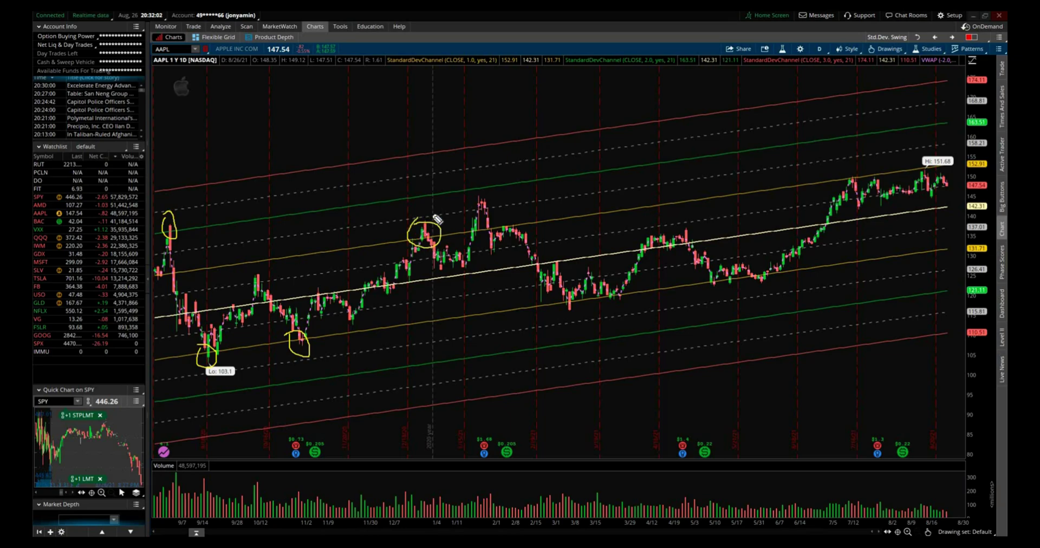
{"action": "left_click_drag", "start_coordinate": [560, 300], "coordinate": [558, 312]}
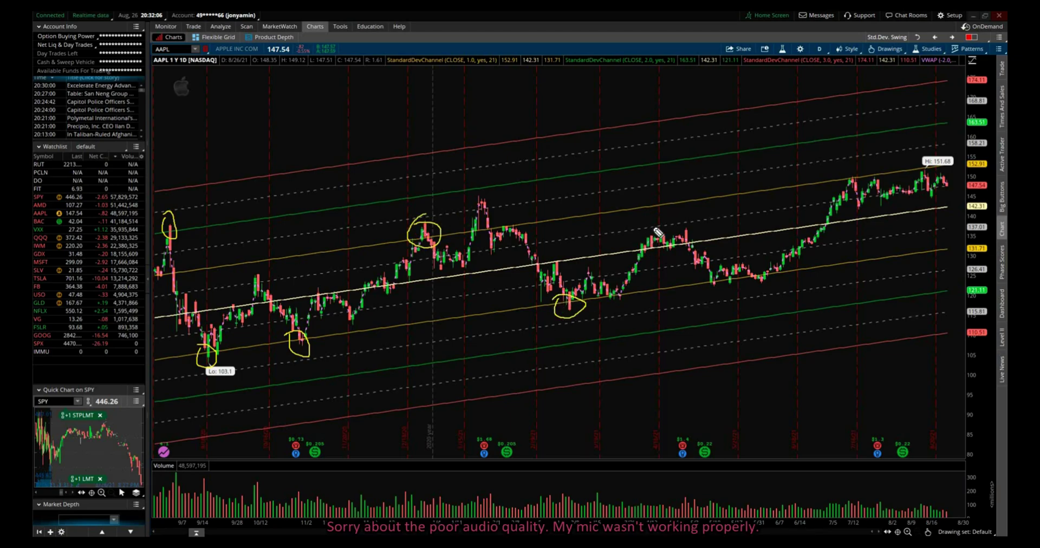
{"action": "mouse_move", "coordinate": [638, 229]}
{"action": "left_mouse_down"}
{"action": "mouse_move", "coordinate": [647, 259]}
{"action": "mouse_move", "coordinate": [650, 238]}
{"action": "left_mouse_up"}
{"action": "left_click_drag", "start_coordinate": [709, 284], "coordinate": [770, 274]}
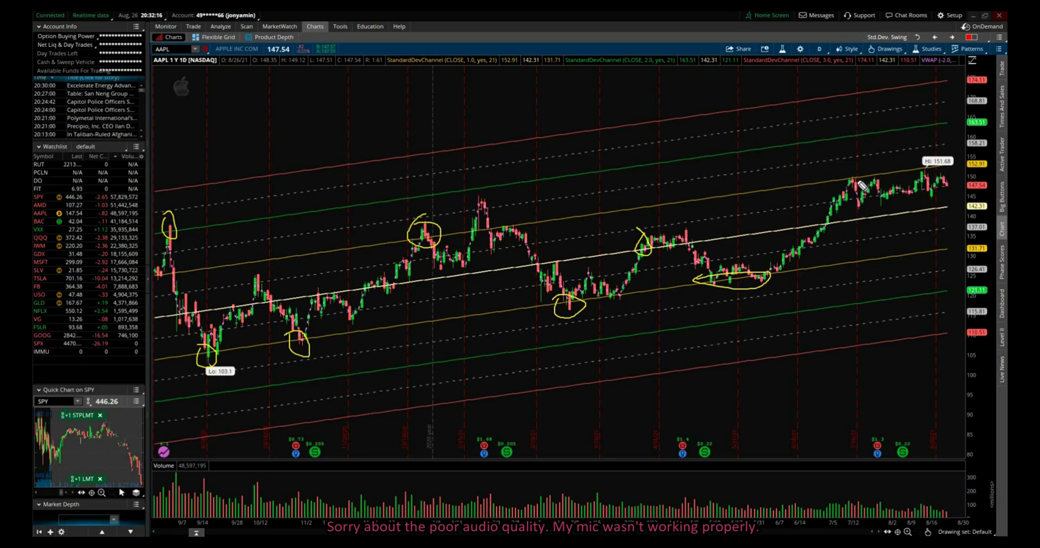
{"action": "left_click_drag", "start_coordinate": [852, 171], "coordinate": [855, 185]}
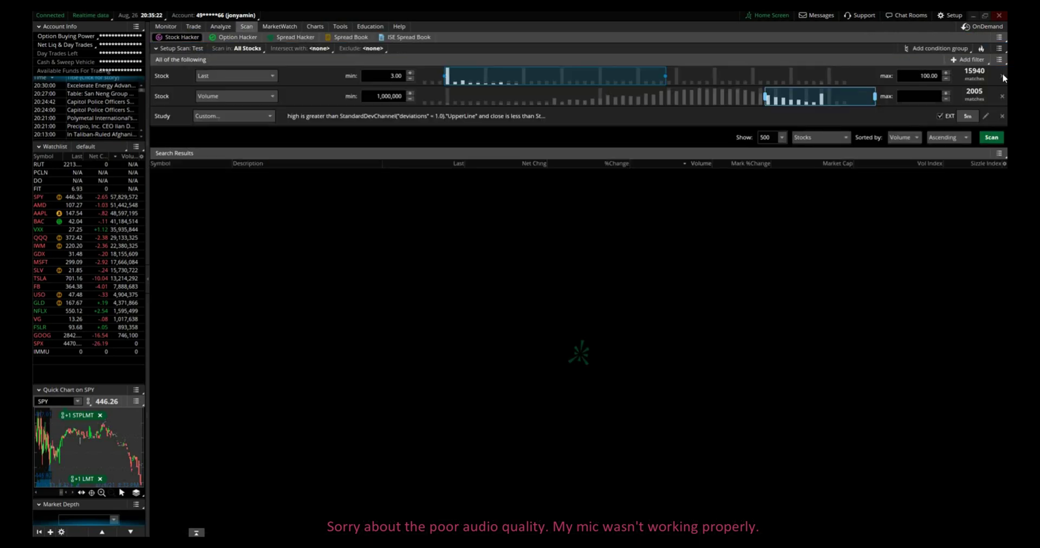
Remove the existing Last, Volume and custom study filters from the stock scan.
{"action": "left_click", "coordinate": [1002, 75]}
{"action": "left_click", "coordinate": [1001, 75]}
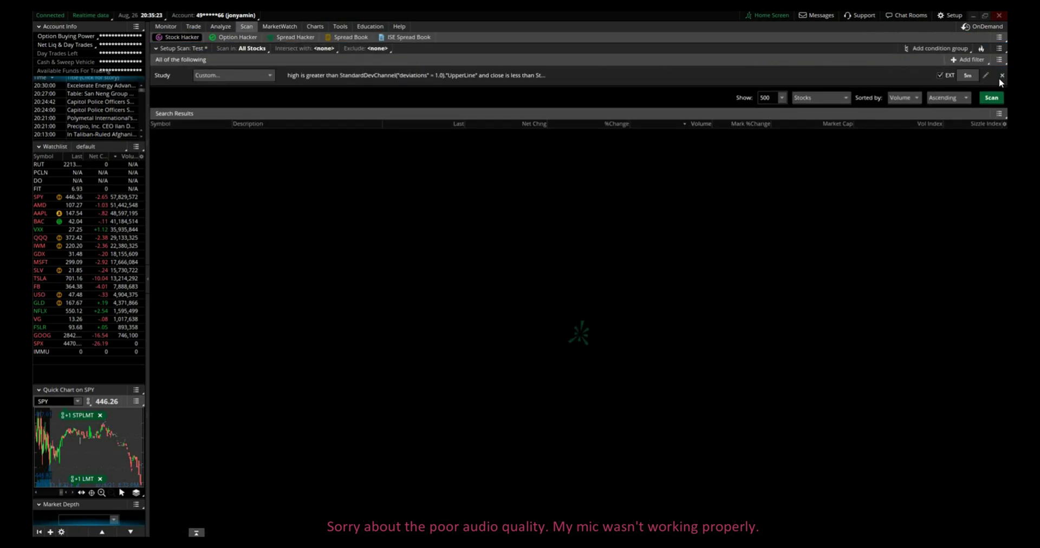
{"action": "left_click", "coordinate": [1002, 76]}
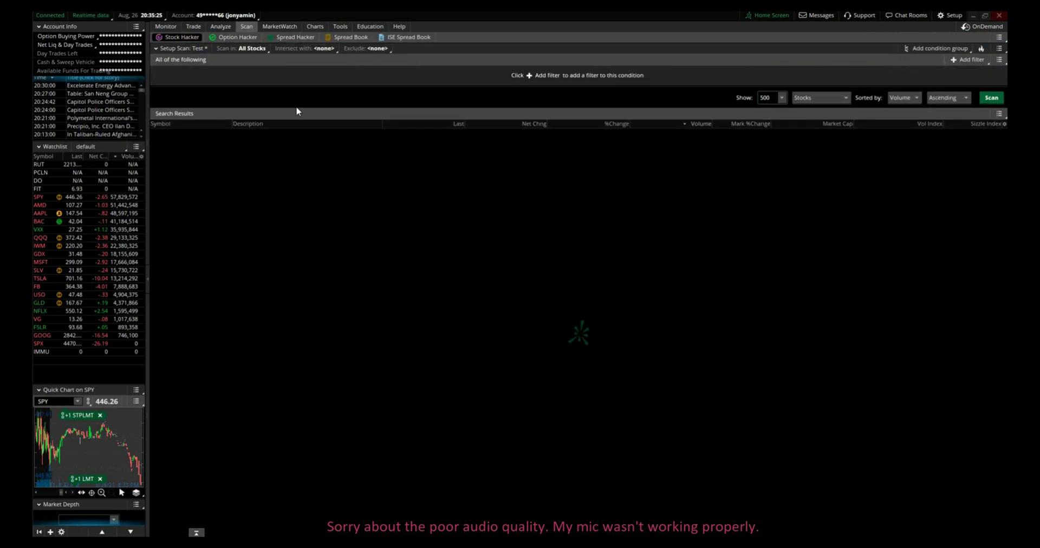
Add a stock filter on Last price with a minimum of 3.00.
{"action": "left_click", "coordinate": [960, 63]}
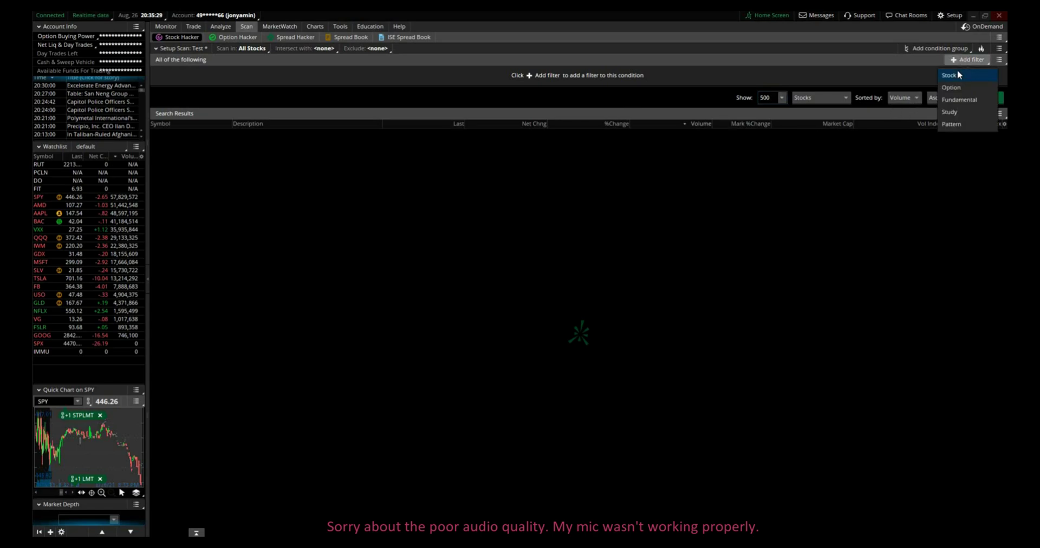
{"action": "left_click", "coordinate": [954, 74]}
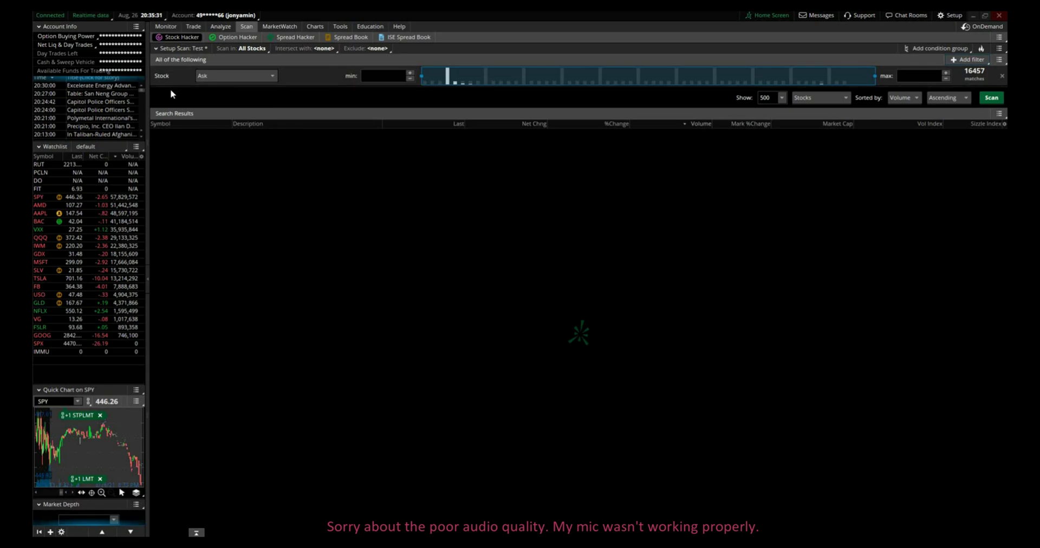
{"action": "left_click", "coordinate": [265, 77]}
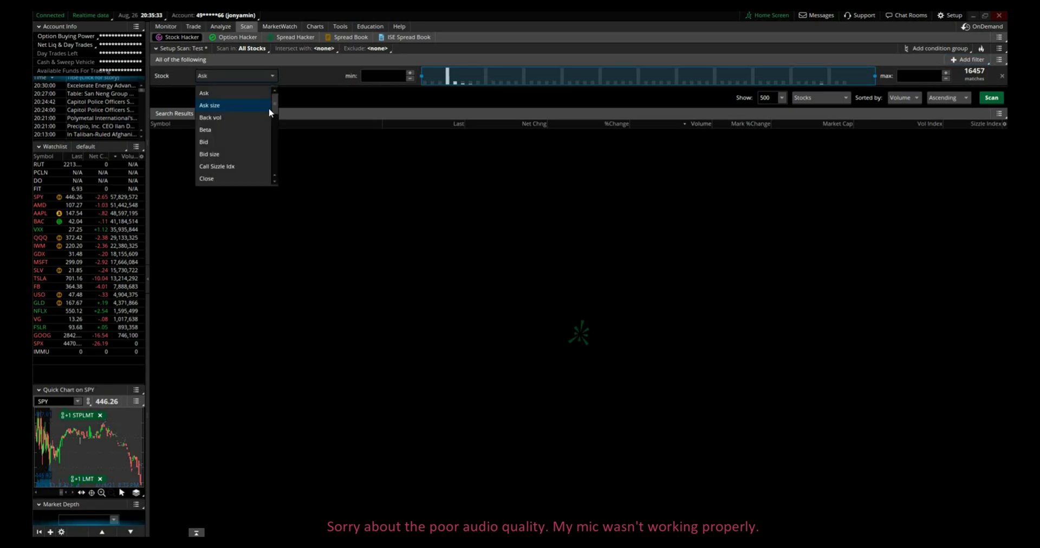
{"action": "left_click_drag", "start_coordinate": [274, 109], "coordinate": [275, 119]}
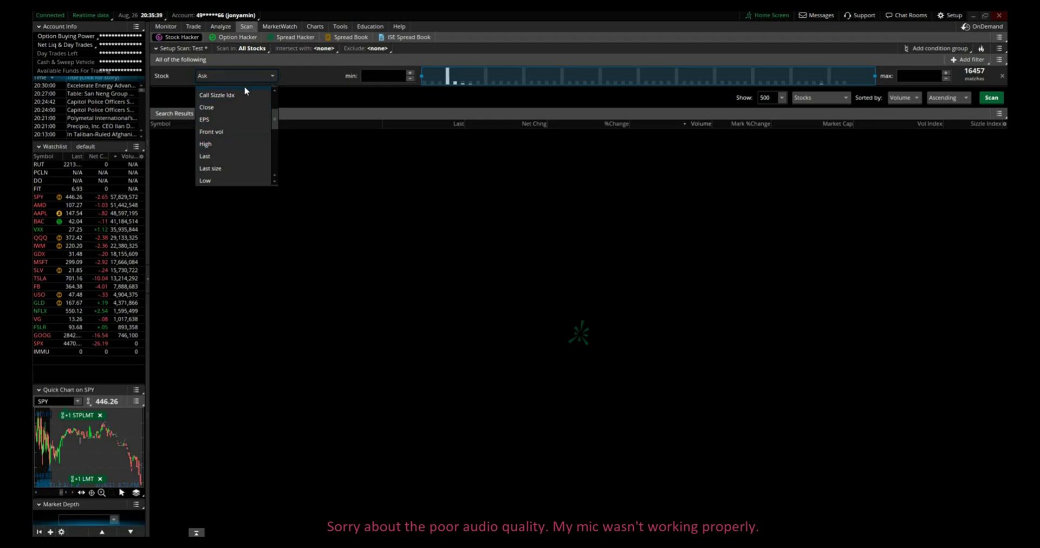
{"action": "left_click", "coordinate": [213, 155]}
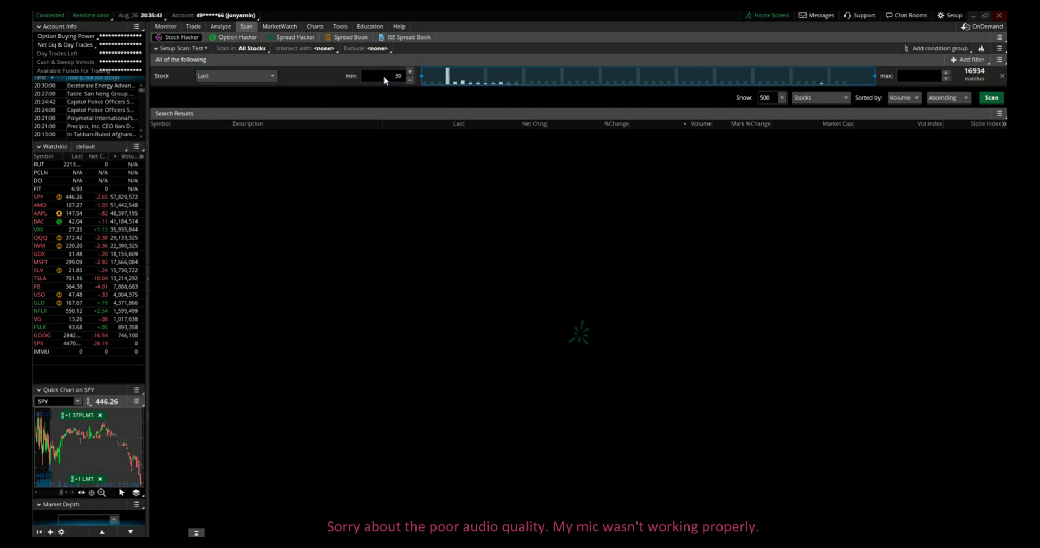
{"action": "type", "text": "3"}
Add a second stock filter on Volume with a minimum of 1,000,000.
{"action": "left_click", "coordinate": [954, 60]}
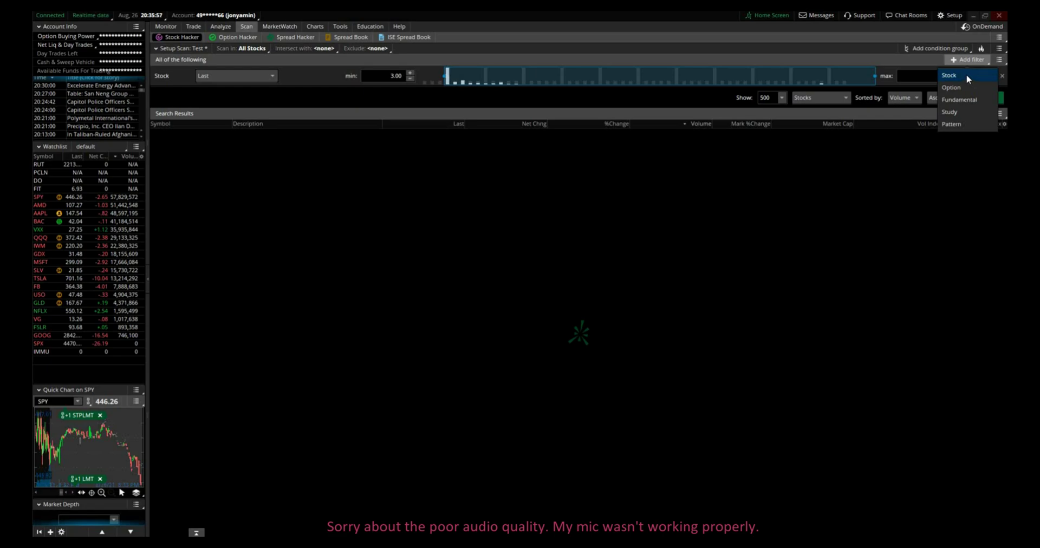
{"action": "left_click", "coordinate": [959, 75]}
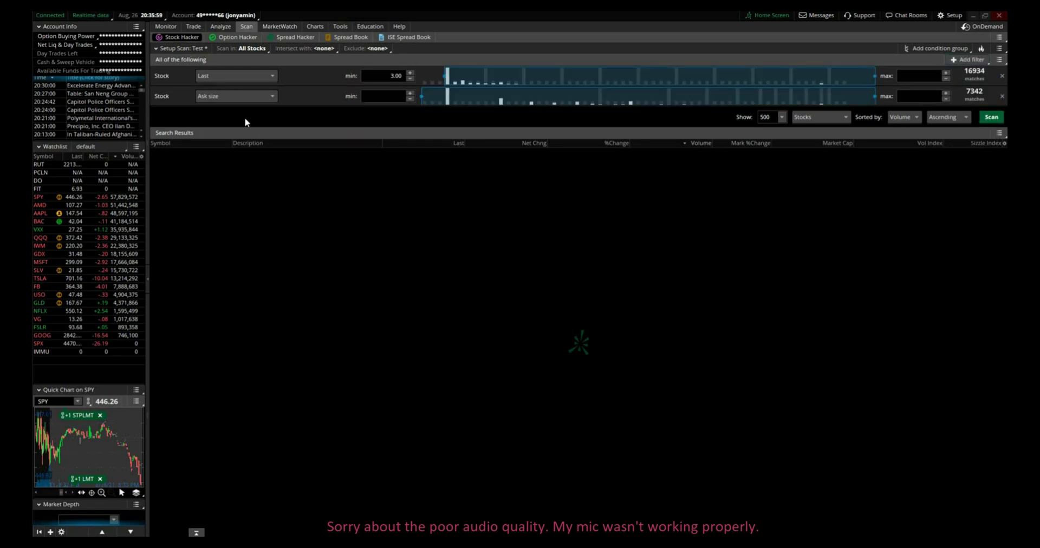
{"action": "left_click", "coordinate": [269, 97]}
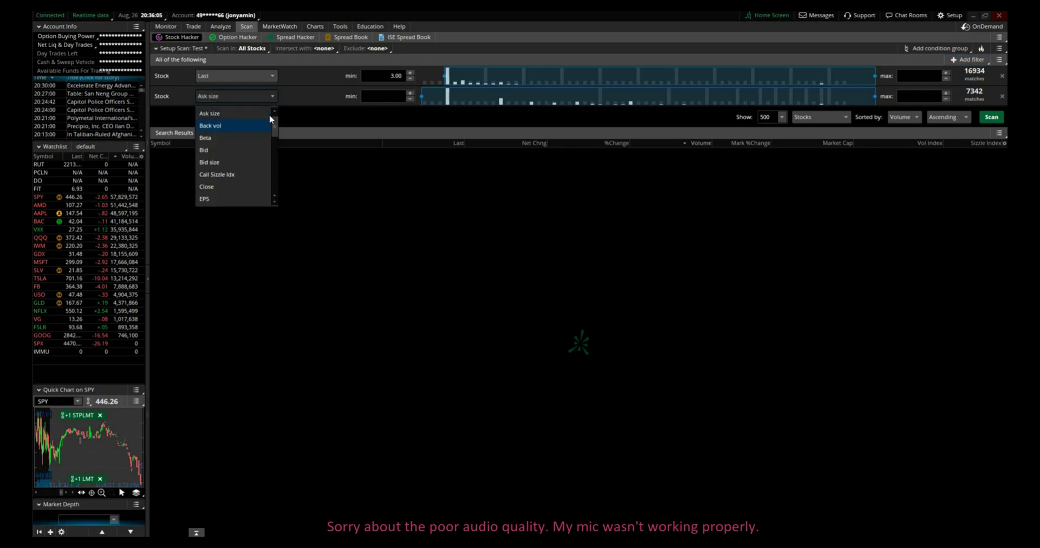
{"action": "left_click", "coordinate": [264, 97]}
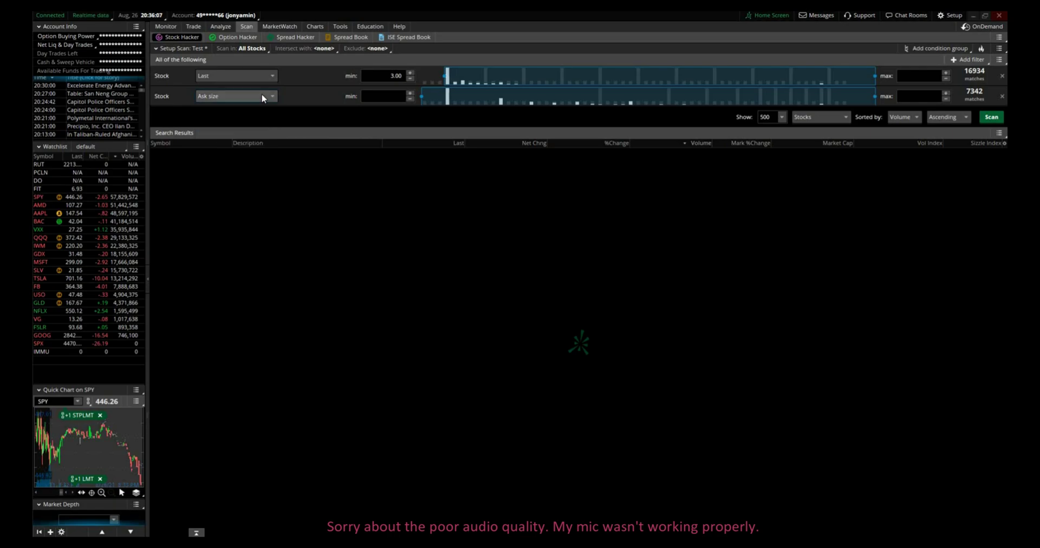
{"action": "left_click", "coordinate": [263, 98]}
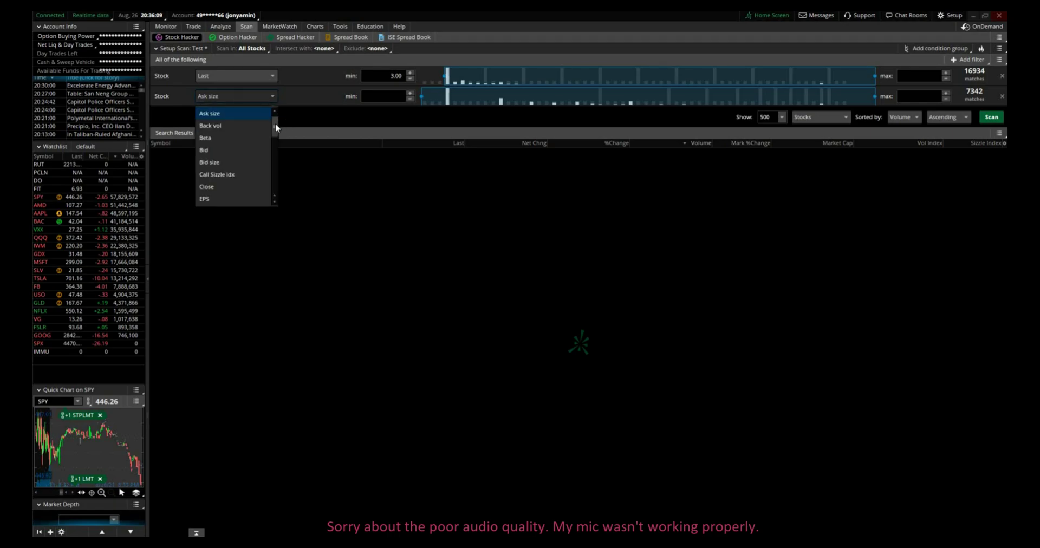
{"action": "left_click_drag", "start_coordinate": [273, 123], "coordinate": [275, 174]}
{"action": "left_click", "coordinate": [223, 157]}
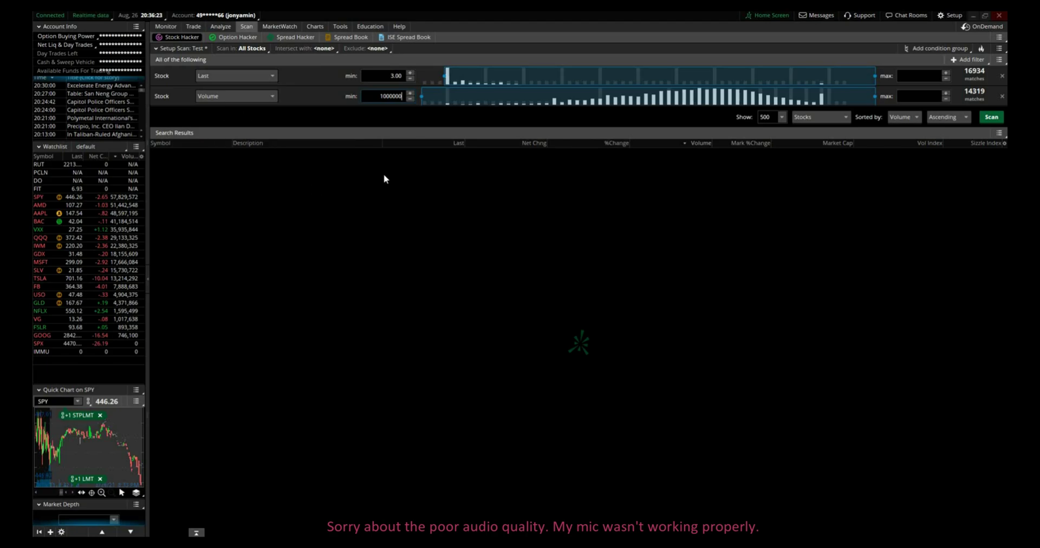
Add a custom study filter and delete its default ADXCrossover condition.
{"action": "left_click", "coordinate": [967, 62]}
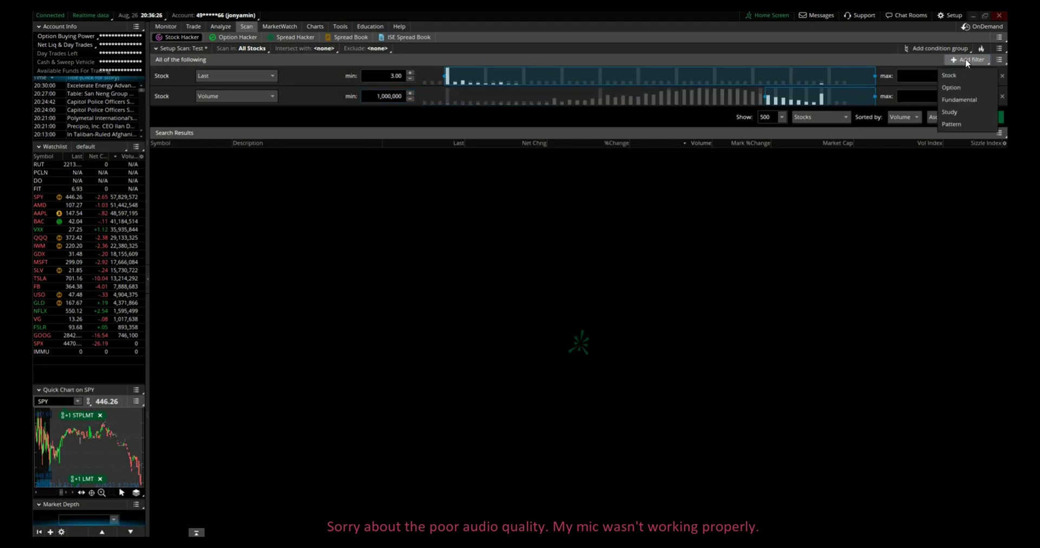
{"action": "left_click", "coordinate": [960, 112]}
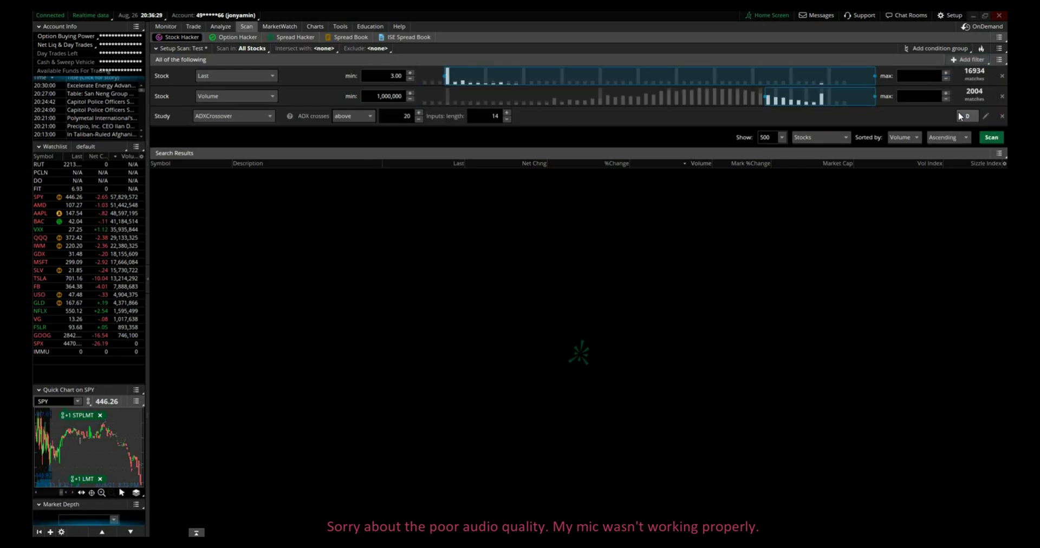
{"action": "left_click", "coordinate": [269, 117]}
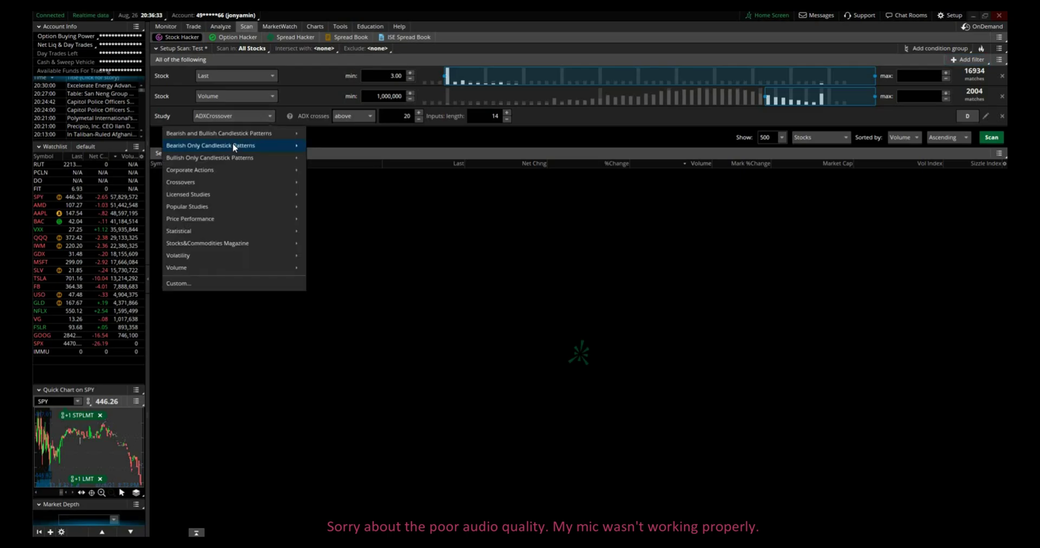
{"action": "left_click", "coordinate": [174, 283]}
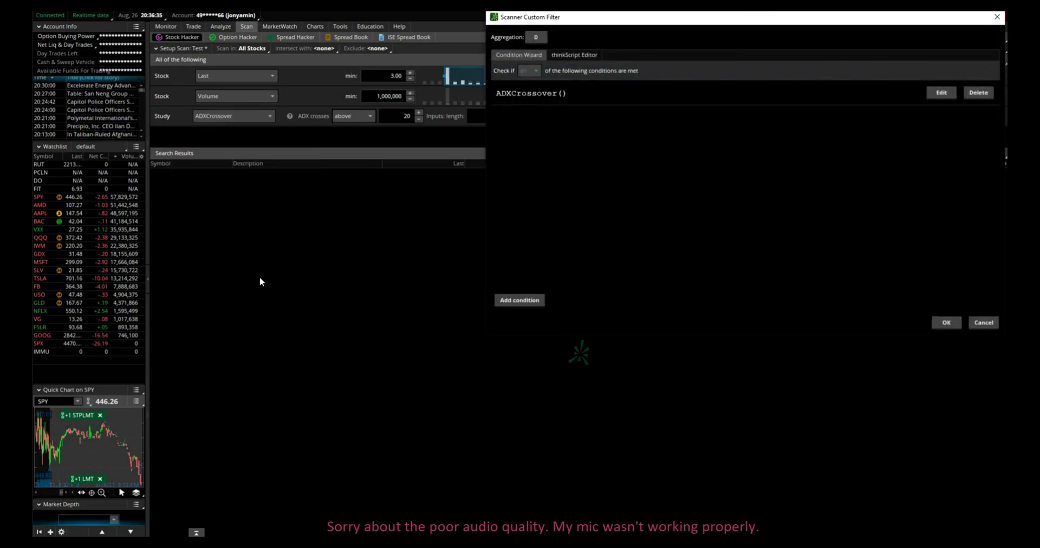
{"action": "left_click", "coordinate": [978, 93]}
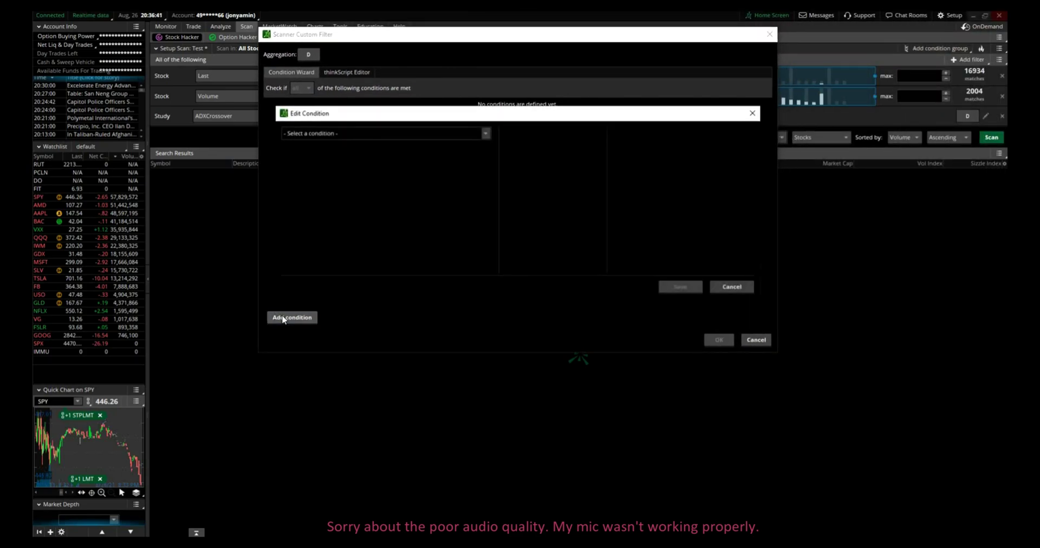
Add a condition to the custom filter that checks whether the low price is less than another value.
{"action": "left_click", "coordinate": [340, 134]}
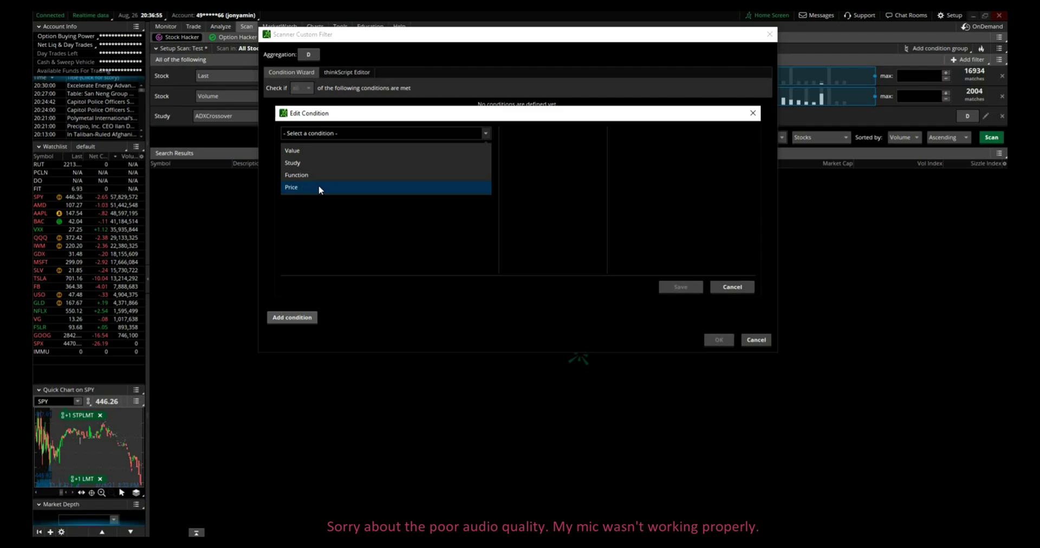
{"action": "left_click", "coordinate": [313, 189]}
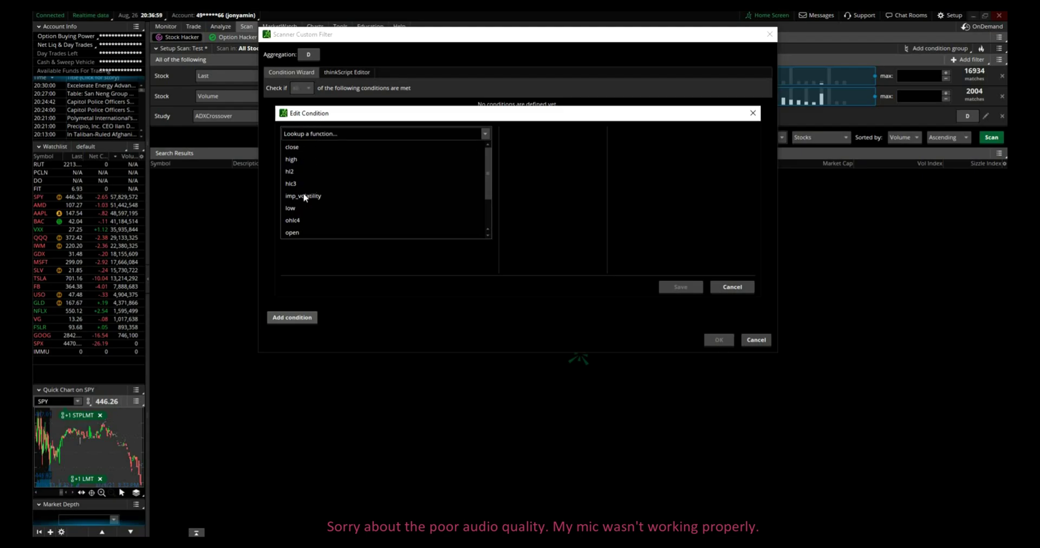
{"action": "left_click", "coordinate": [292, 208]}
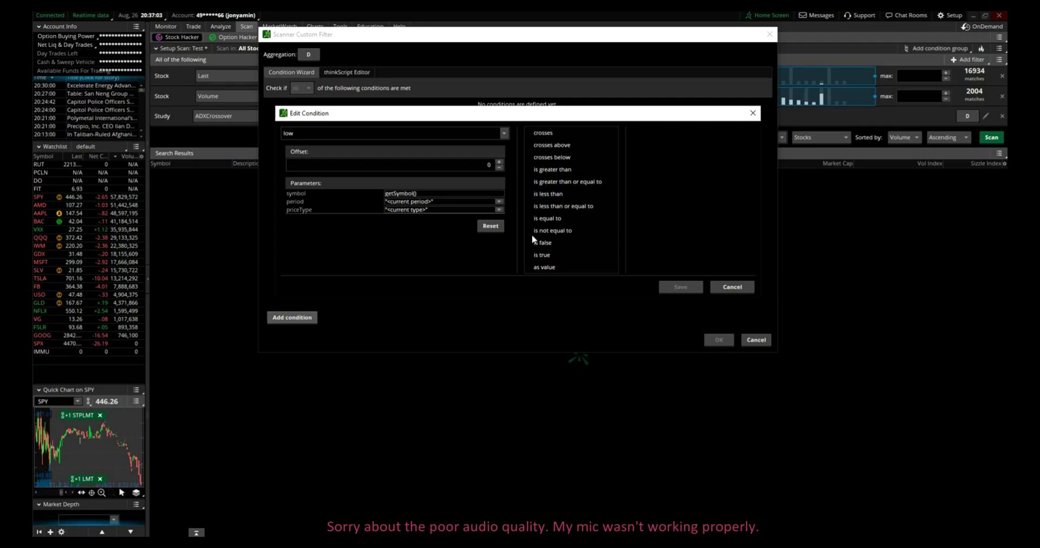
{"action": "left_click", "coordinate": [550, 196]}
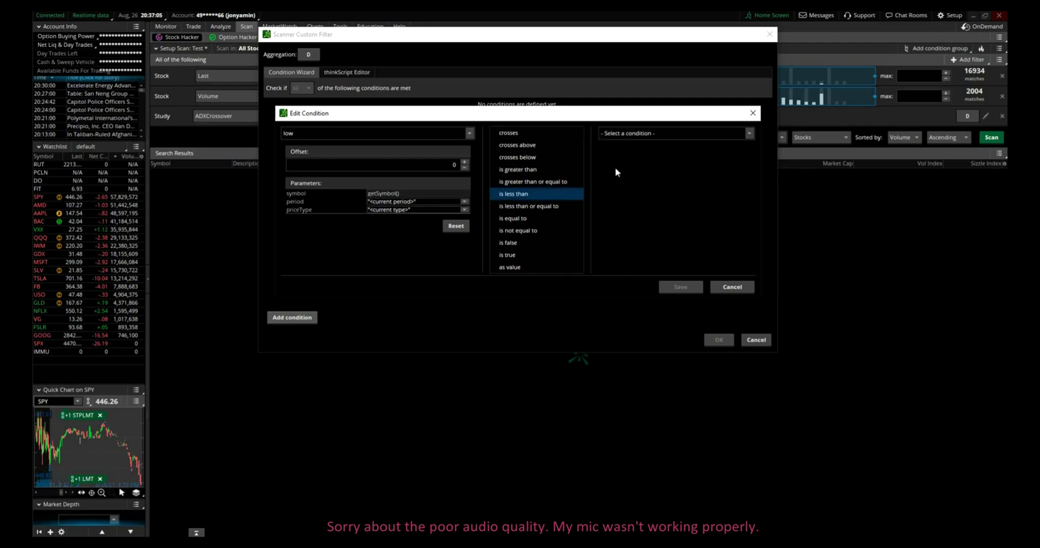
Compare the low with the StandardDevChannel study's LowerLine plot at 1.0 deviations and save the condition.
{"action": "left_click", "coordinate": [641, 135]}
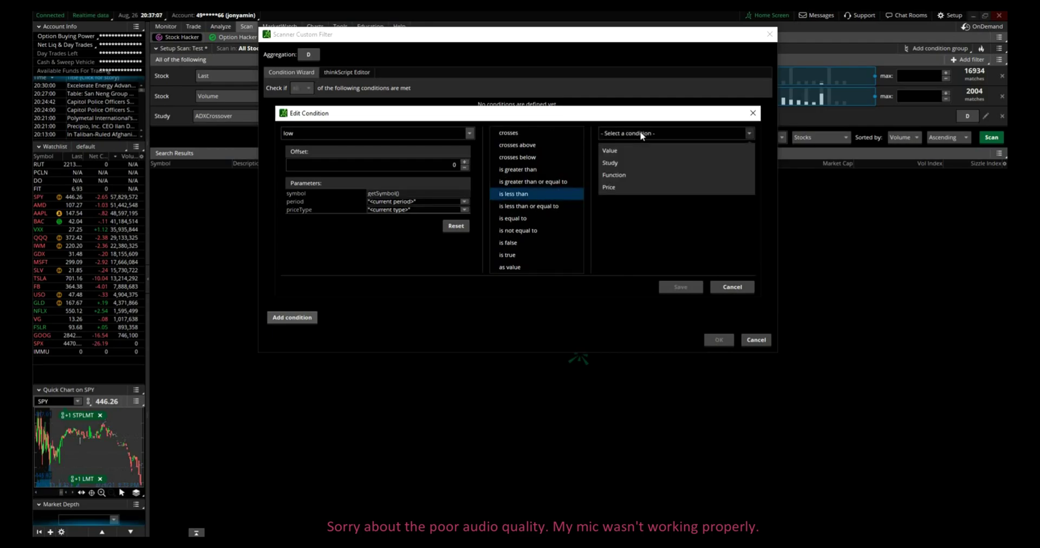
{"action": "left_click", "coordinate": [623, 164]}
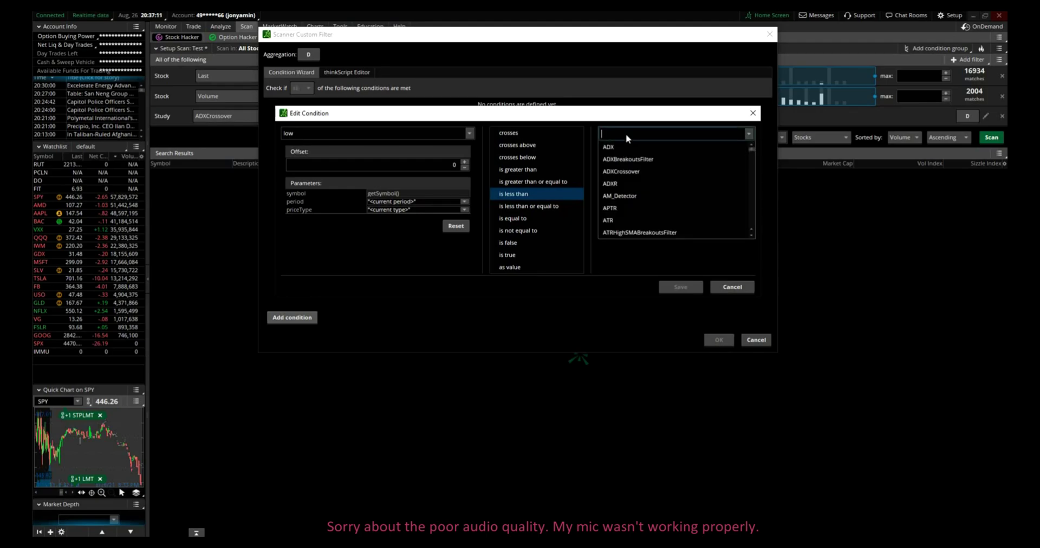
{"action": "type", "text": "stand"}
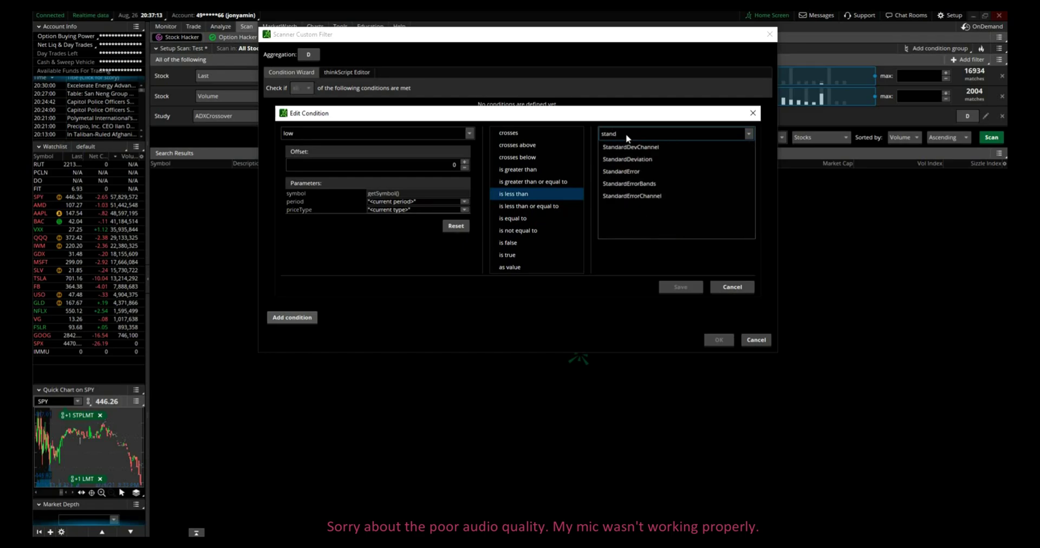
{"action": "left_click", "coordinate": [629, 146]}
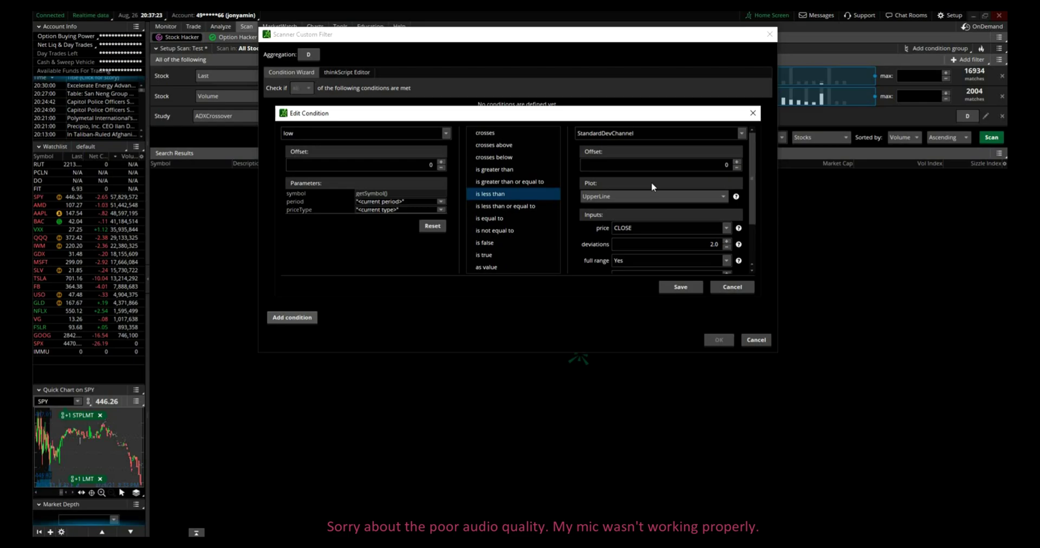
{"action": "left_click", "coordinate": [614, 197]}
{"action": "left_click", "coordinate": [598, 238]}
{"action": "left_click", "coordinate": [687, 244]}
{"action": "left_click", "coordinate": [678, 287]}
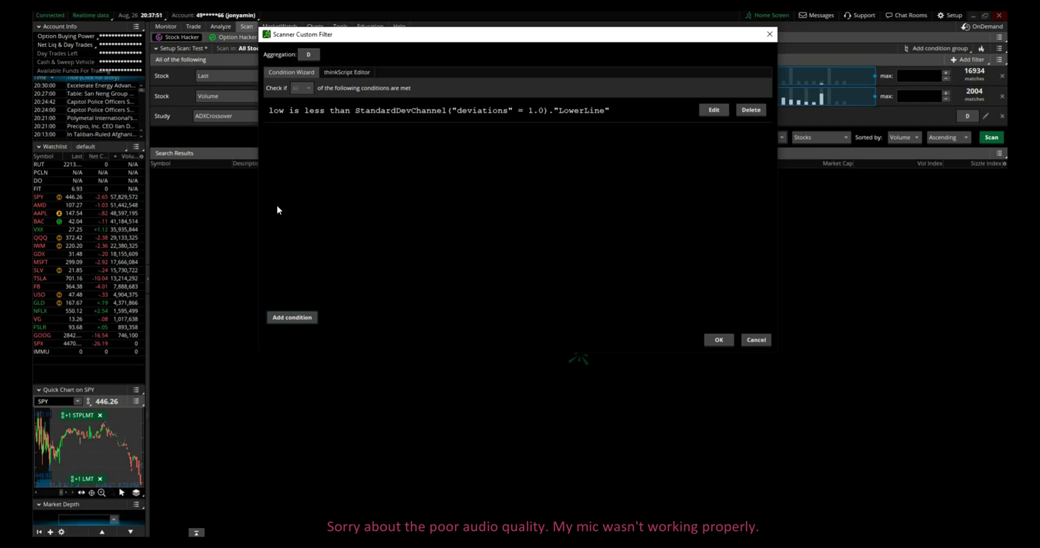
Add a second condition to the custom filter that checks whether the close price is greater than another value.
{"action": "left_click", "coordinate": [291, 319]}
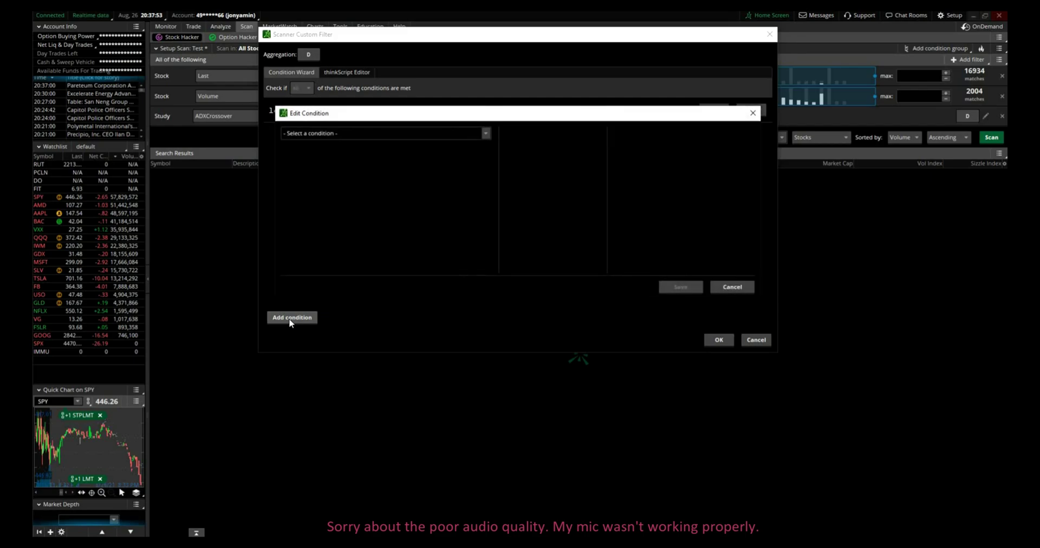
{"action": "left_click", "coordinate": [375, 133]}
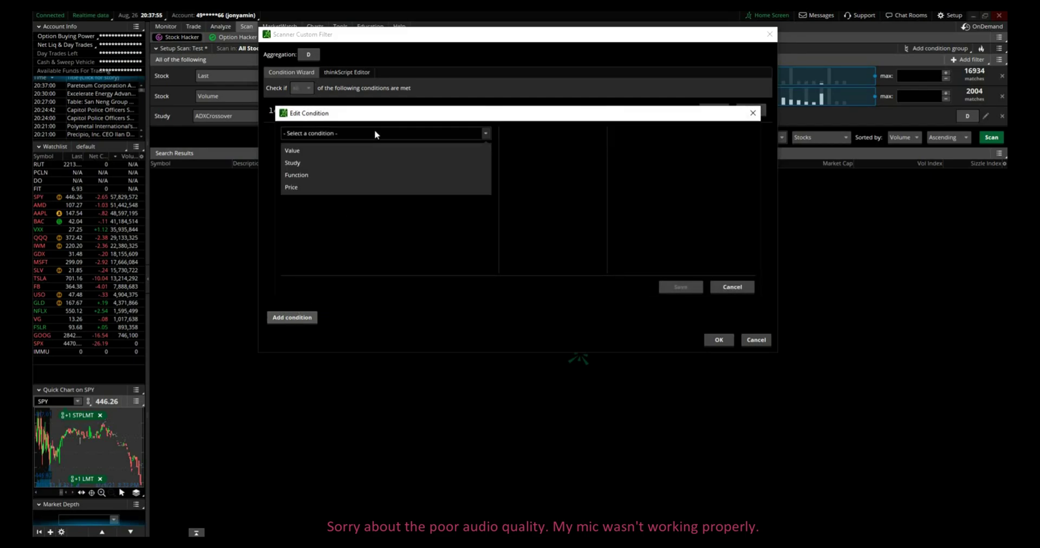
{"action": "left_click", "coordinate": [298, 190]}
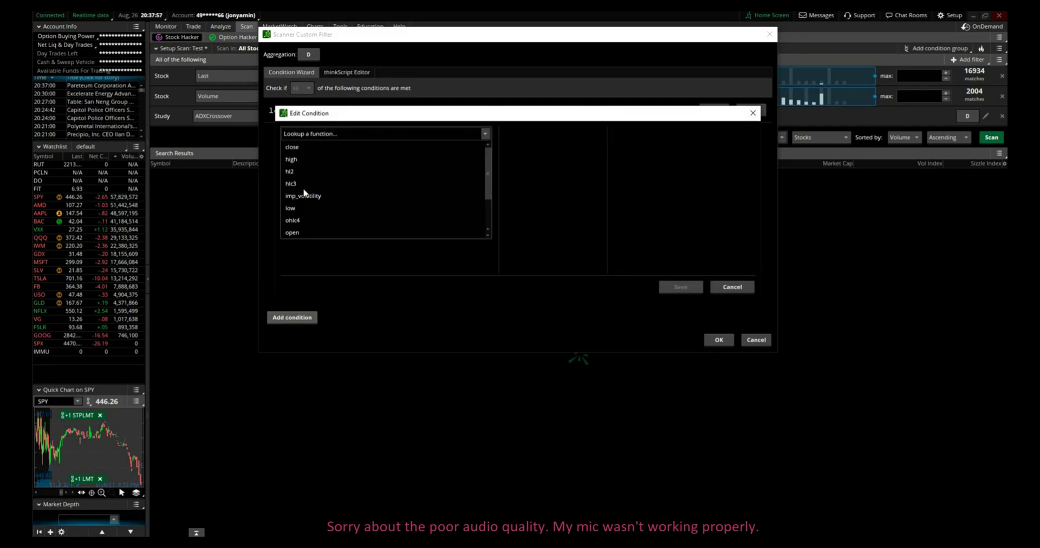
{"action": "left_click", "coordinate": [295, 148]}
{"action": "left_click", "coordinate": [295, 148]}
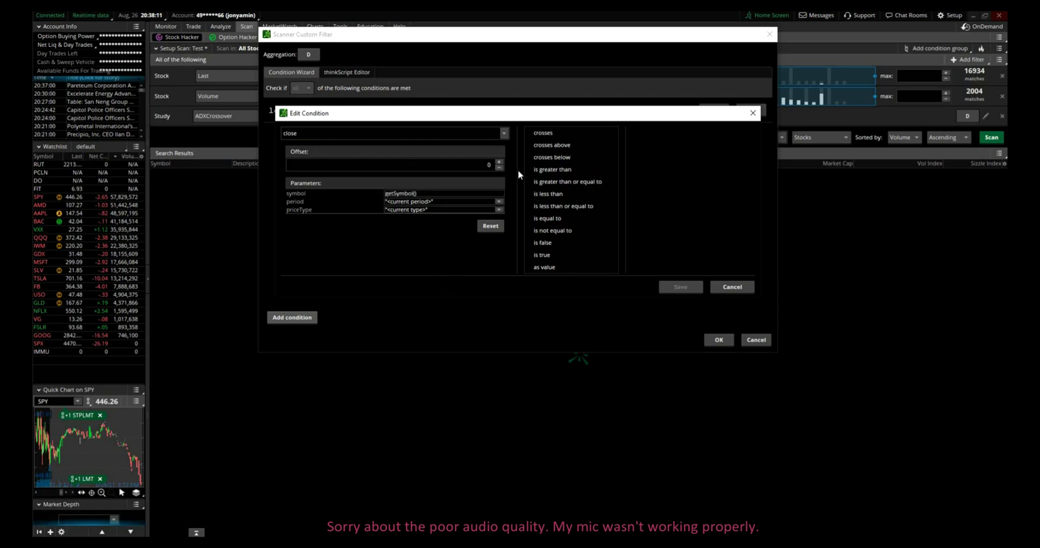
{"action": "left_click", "coordinate": [541, 169]}
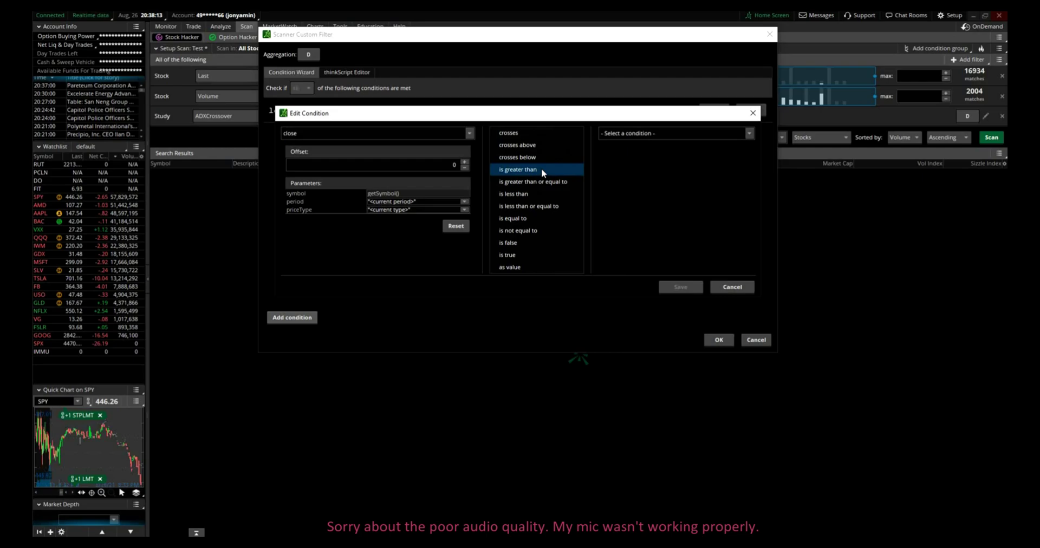
Compare the close with the StandardDevChannel study's LowerLine plot at 1 deviation and save the condition.
{"action": "left_click", "coordinate": [651, 134]}
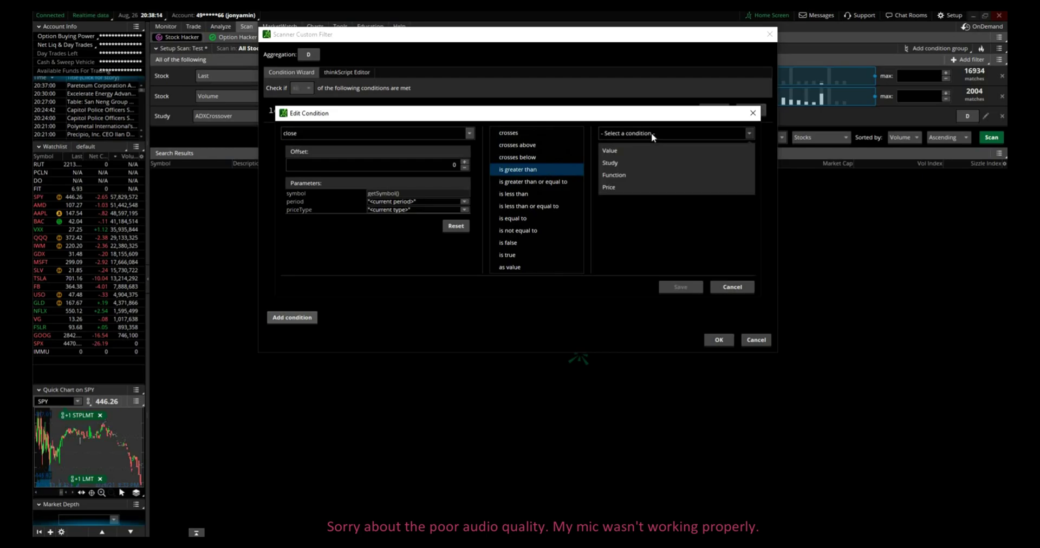
{"action": "left_click", "coordinate": [615, 162]}
{"action": "left_click", "coordinate": [622, 135]}
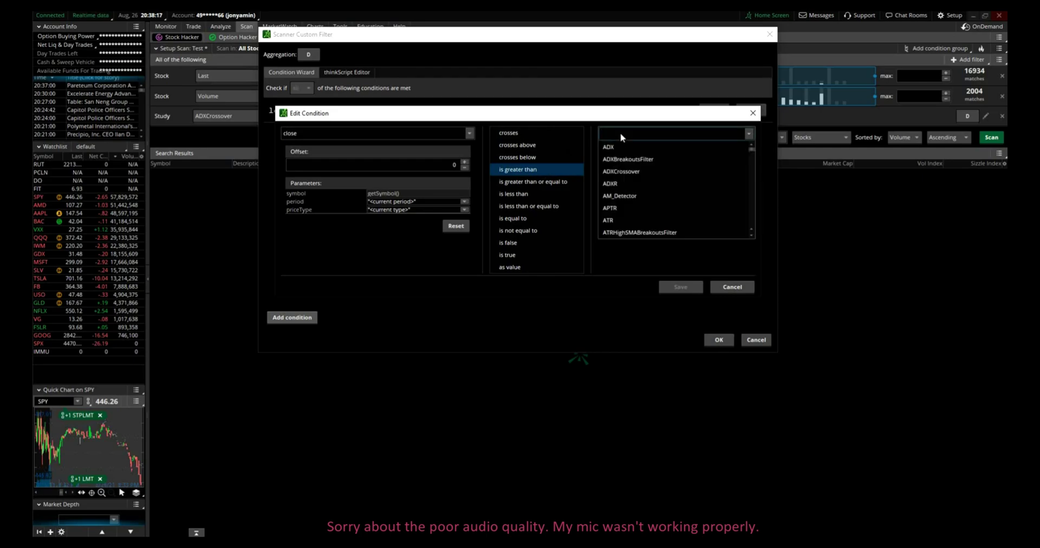
{"action": "type", "text": "stan"}
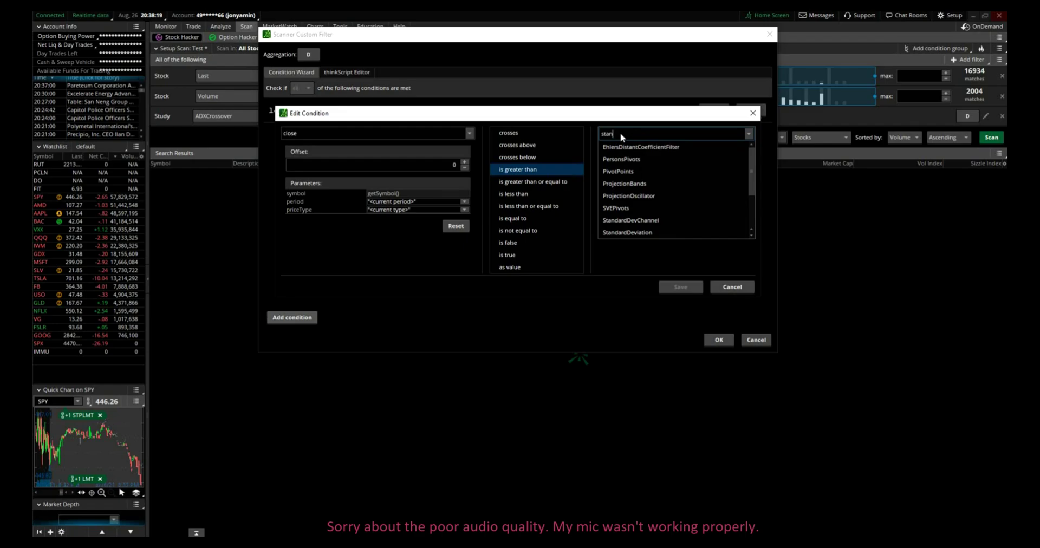
{"action": "type", "text": "dard"}
{"action": "left_click", "coordinate": [632, 145]}
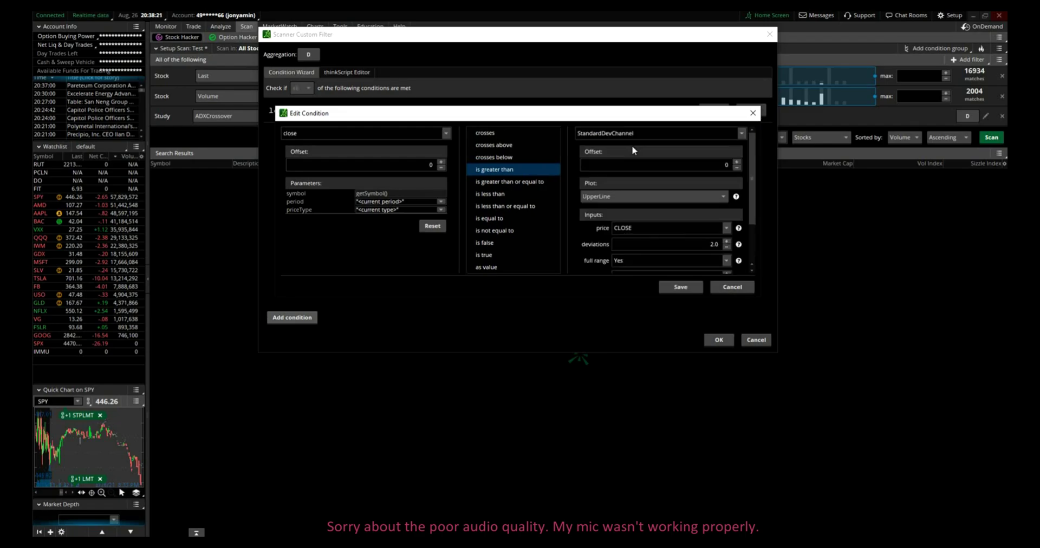
{"action": "left_click", "coordinate": [618, 196]}
{"action": "left_click", "coordinate": [597, 241]}
{"action": "double_click", "coordinate": [685, 244]}
{"action": "type", "text": "1"}
{"action": "left_click", "coordinate": [681, 287]}
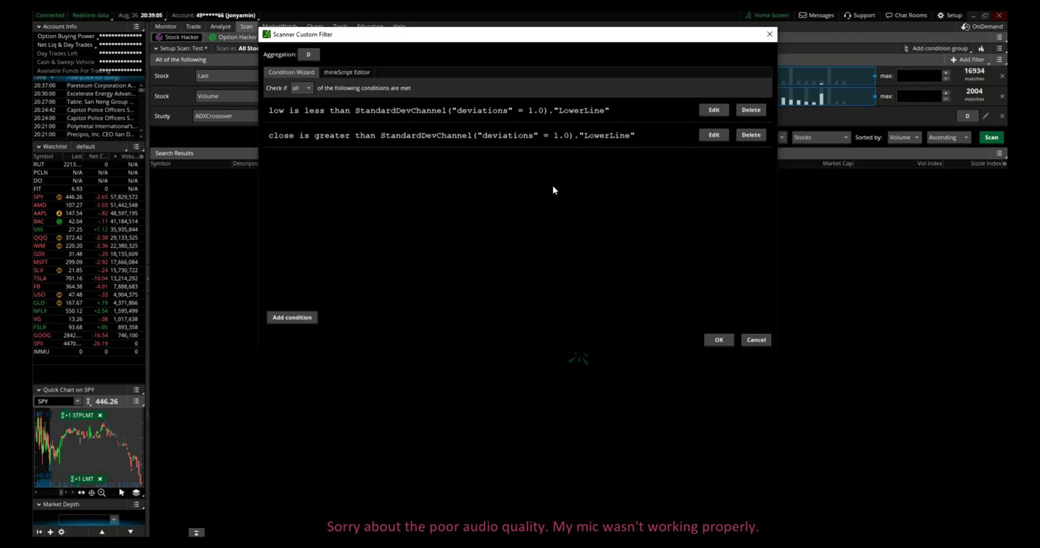
Apply the custom study filter with Day aggregation and run the scan.
{"action": "left_click", "coordinate": [719, 340]}
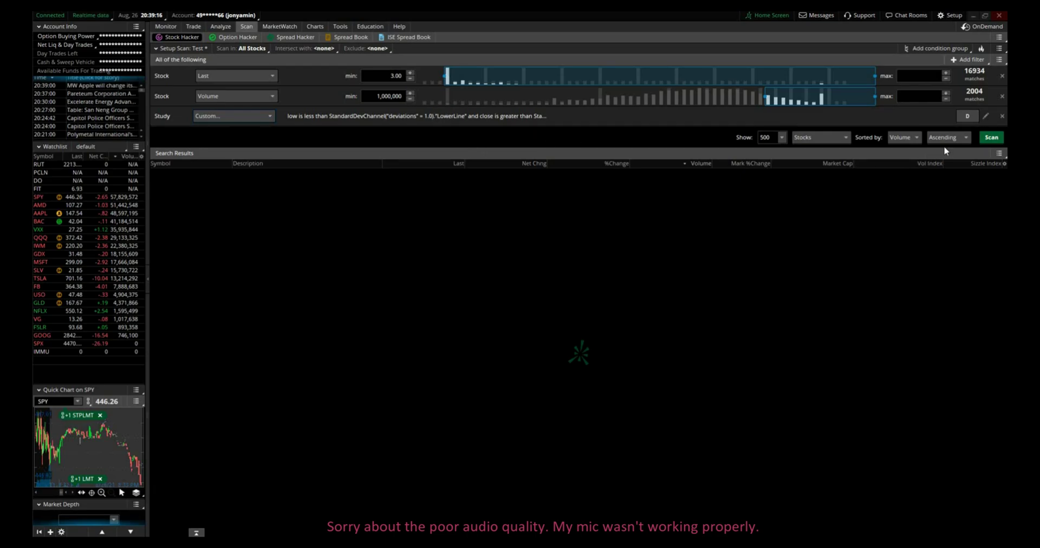
{"action": "left_click", "coordinate": [969, 117]}
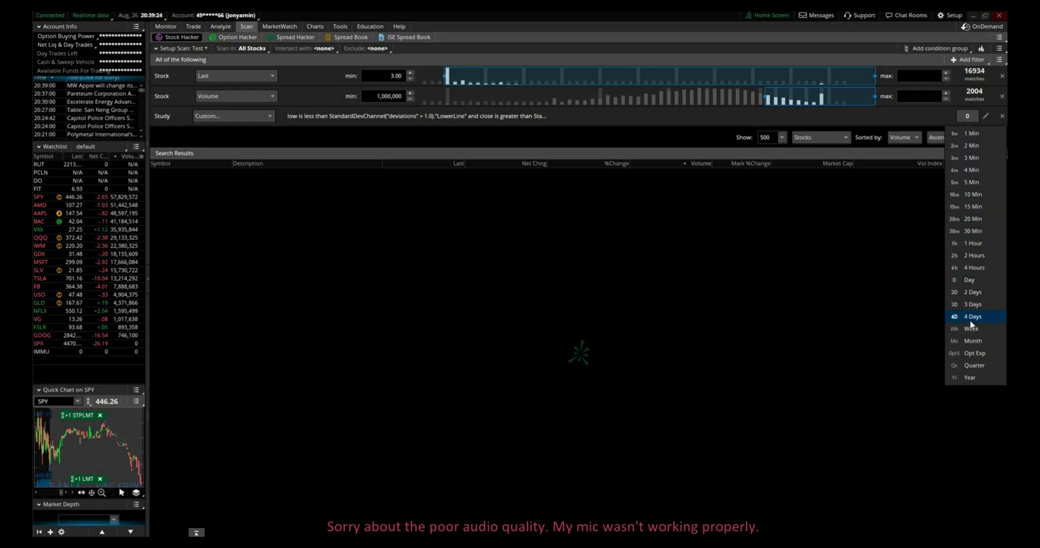
{"action": "left_click", "coordinate": [975, 278]}
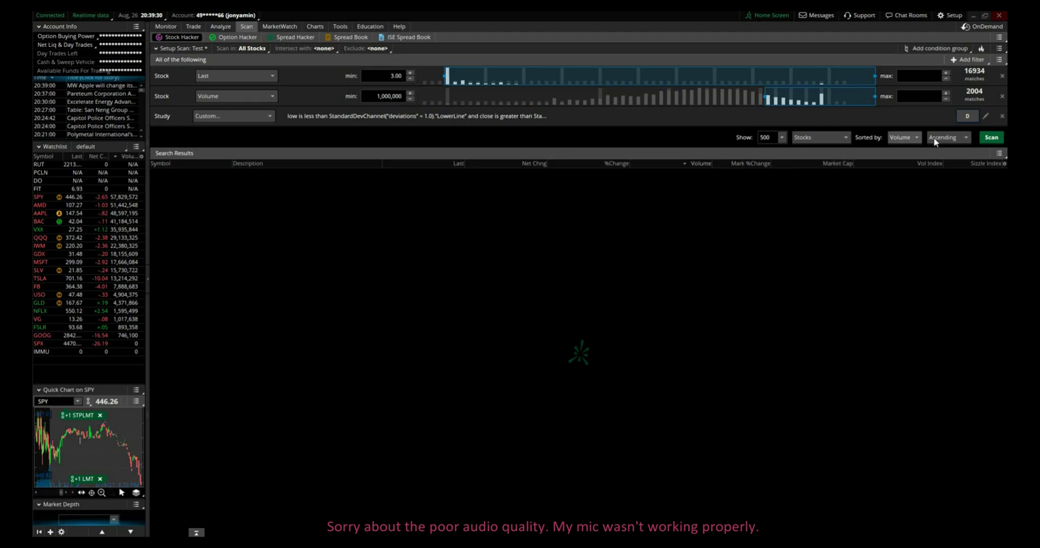
{"action": "left_click", "coordinate": [989, 137]}
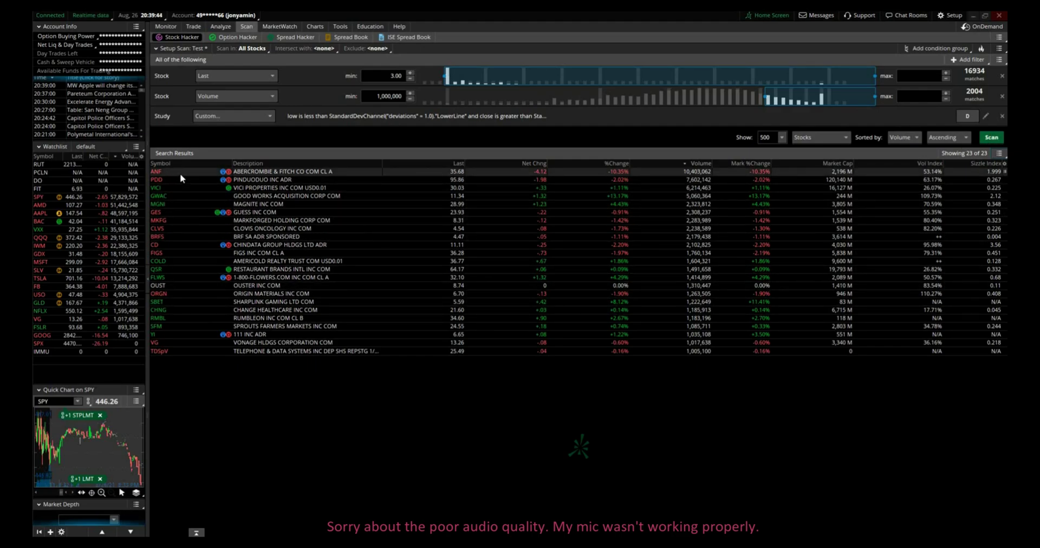
Display the price chart for the scan result ANF.
{"action": "left_click", "coordinate": [314, 26]}
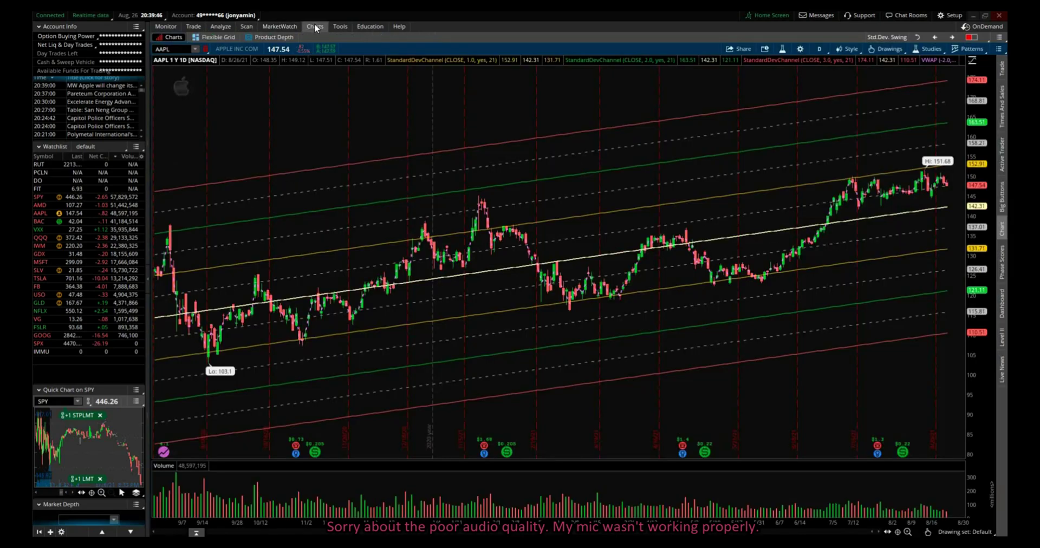
{"action": "left_click", "coordinate": [185, 50]}
{"action": "type", "text": "ANF"}
{"action": "key", "text": "Return"}
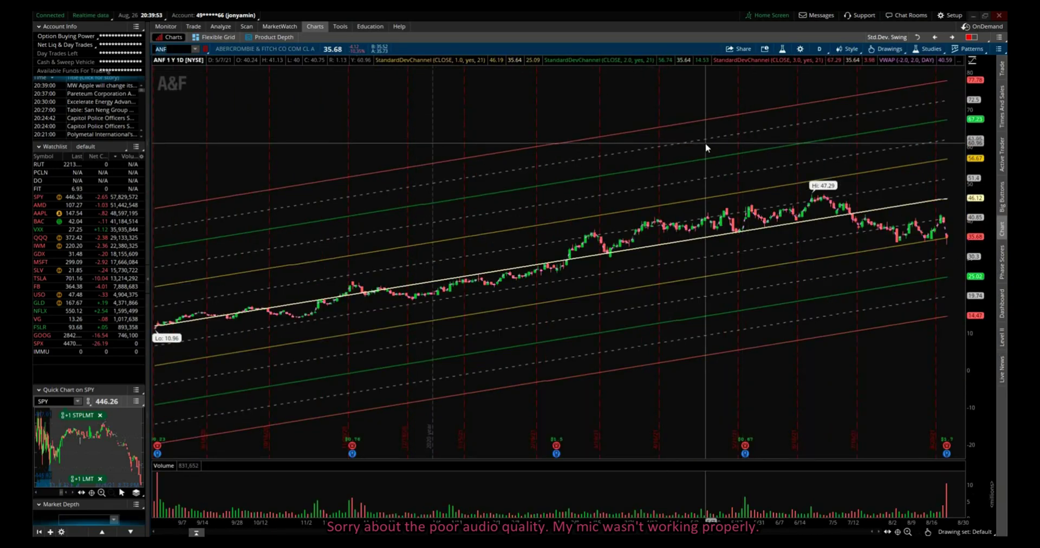
Zoom in on ANF's latest candles at the lower one-deviation line to check the dip, and return the price axis to Auto scaling.
{"action": "left_click", "coordinate": [909, 532]}
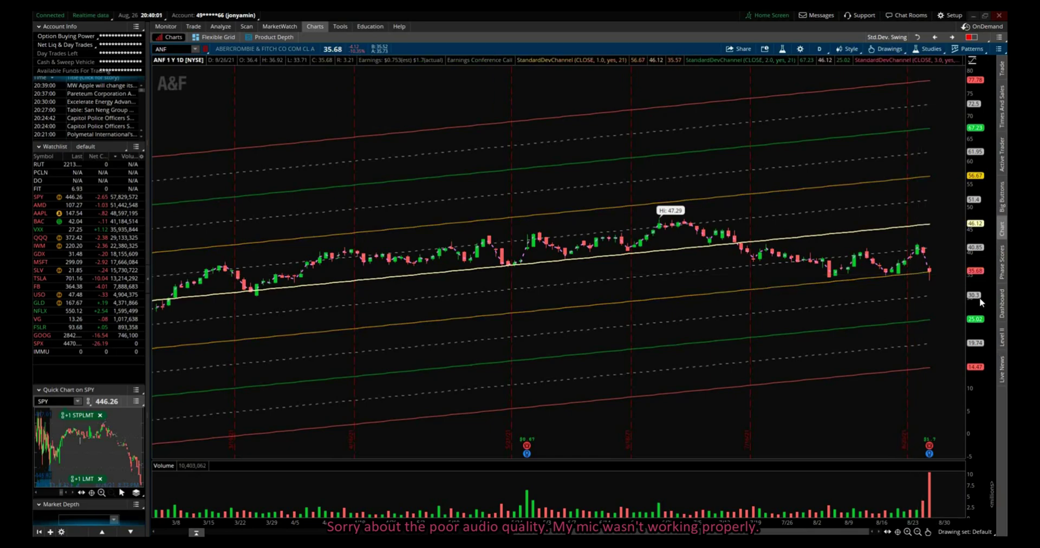
{"action": "left_click_drag", "start_coordinate": [977, 277], "coordinate": [977, 221]}
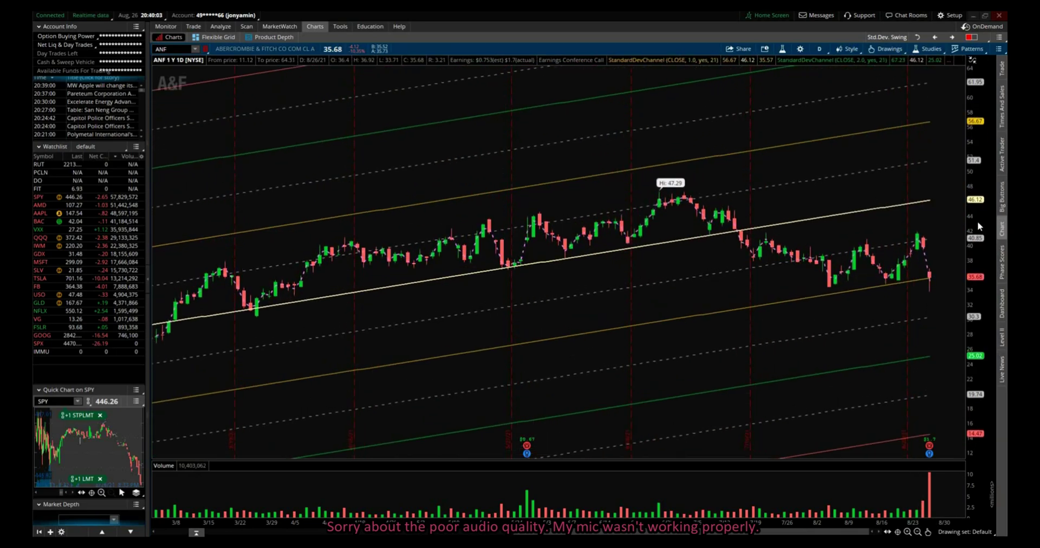
{"action": "middle_click", "coordinate": [753, 228]}
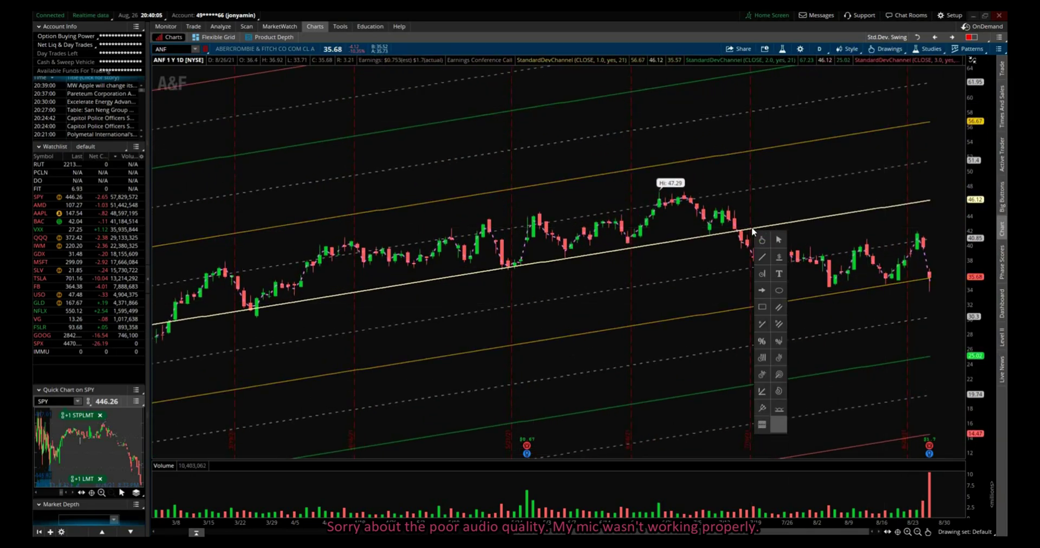
{"action": "left_click", "coordinate": [779, 241]}
{"action": "mouse_move", "coordinate": [681, 160]}
{"action": "left_mouse_down"}
{"action": "mouse_move", "coordinate": [986, 367]}
{"action": "mouse_move", "coordinate": [964, 386]}
{"action": "left_mouse_up"}
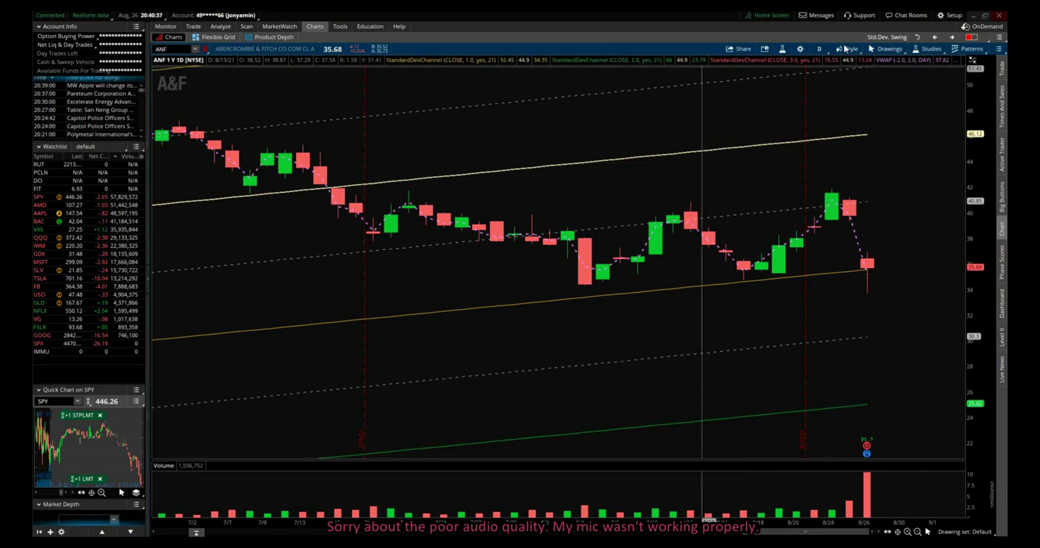
{"action": "left_click", "coordinate": [971, 37]}
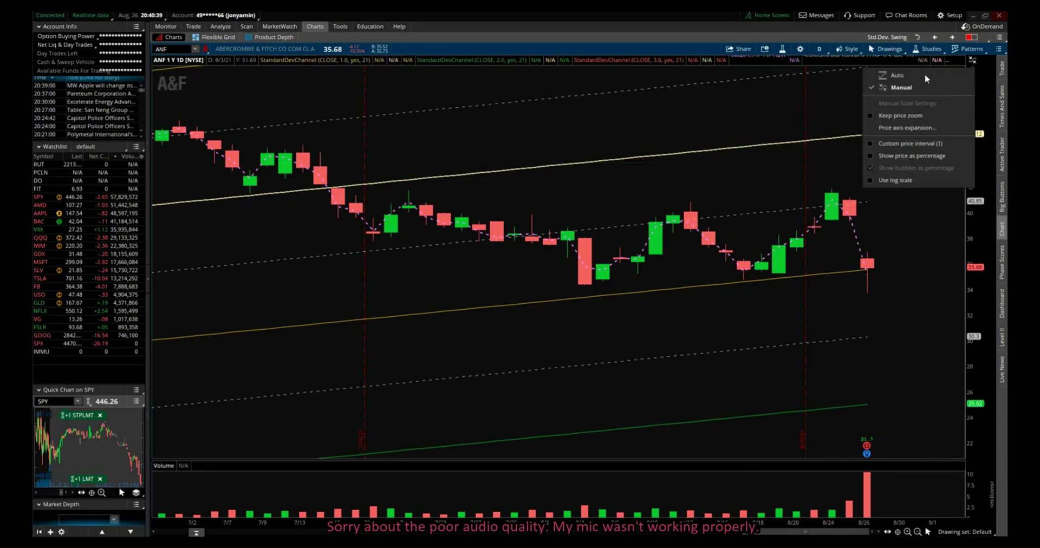
{"action": "left_click", "coordinate": [924, 73]}
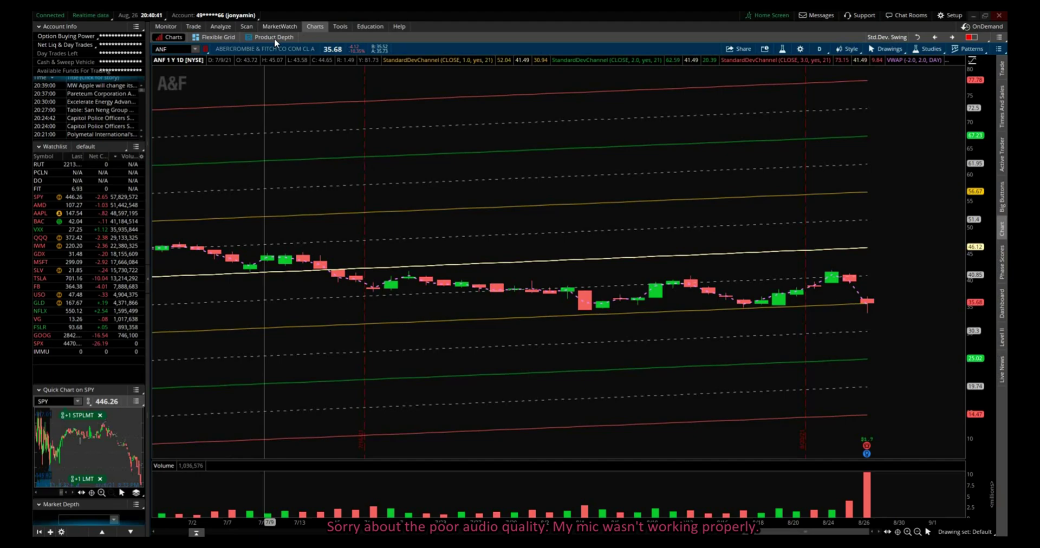
Save the scan query under the name Youtube.
{"action": "left_click", "coordinate": [245, 26]}
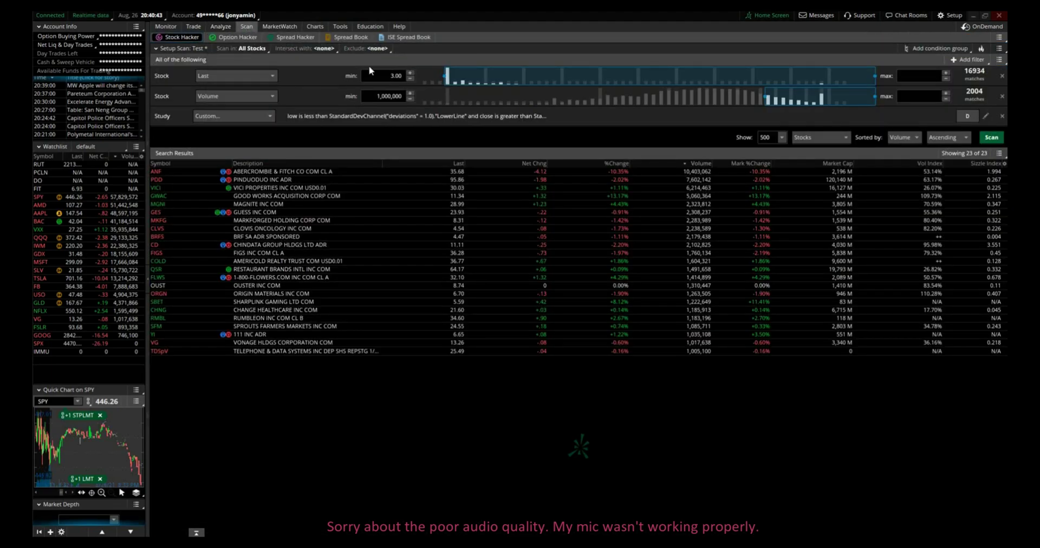
{"action": "left_click", "coordinate": [1000, 49]}
{"action": "left_click", "coordinate": [983, 63]}
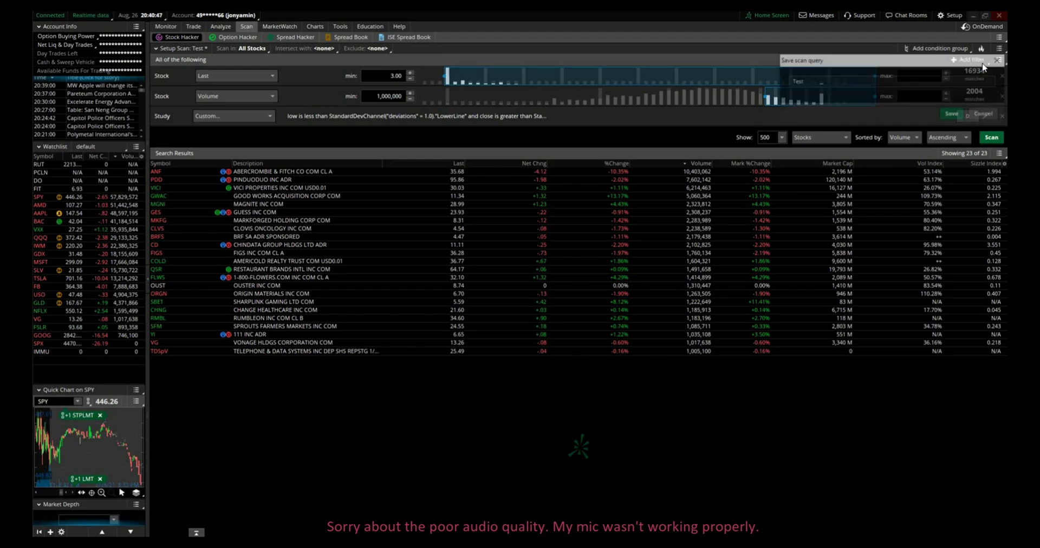
{"action": "left_click_drag", "start_coordinate": [844, 65], "coordinate": [614, 136]}
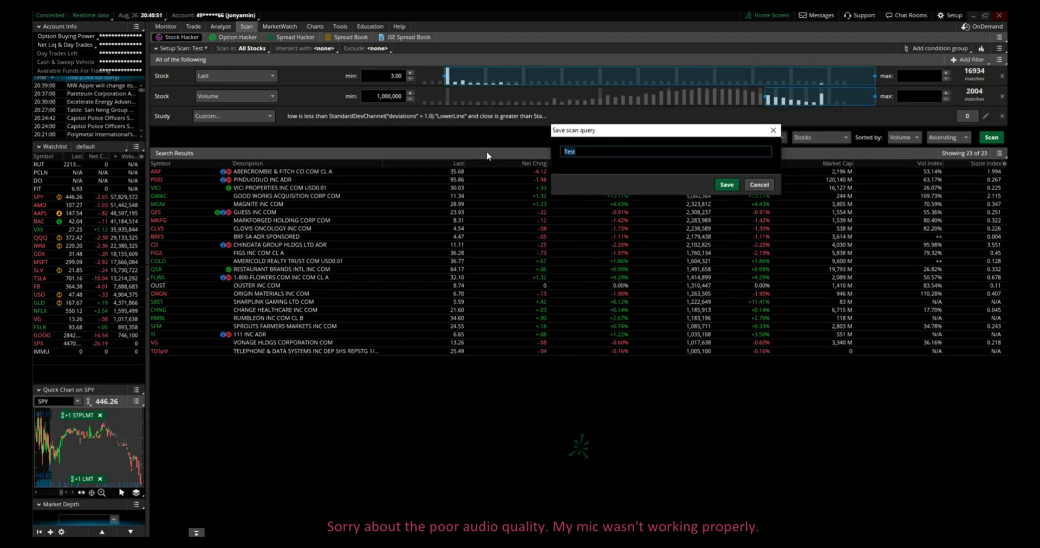
{"action": "type", "text": "Youtube"}
{"action": "left_click", "coordinate": [725, 185]}
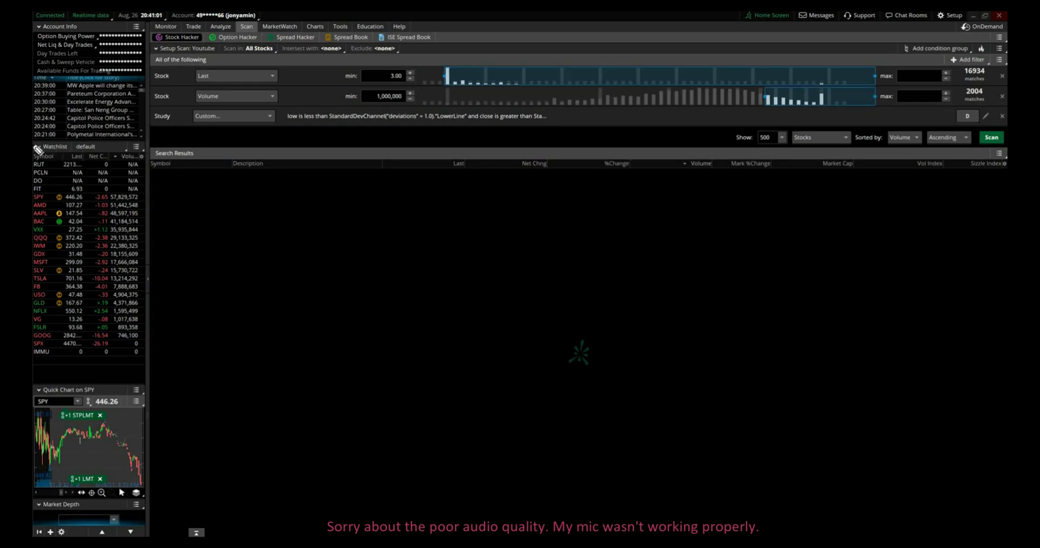
Load the personal Youtube scan into the Watchlist gadget.
{"action": "mouse_move", "coordinate": [35, 150]}
{"action": "left_mouse_down"}
{"action": "mouse_move", "coordinate": [132, 149]}
{"action": "mouse_move", "coordinate": [73, 137]}
{"action": "mouse_move", "coordinate": [36, 150]}
{"action": "mouse_move", "coordinate": [54, 153]}
{"action": "left_mouse_up"}
{"action": "left_click", "coordinate": [117, 146]}
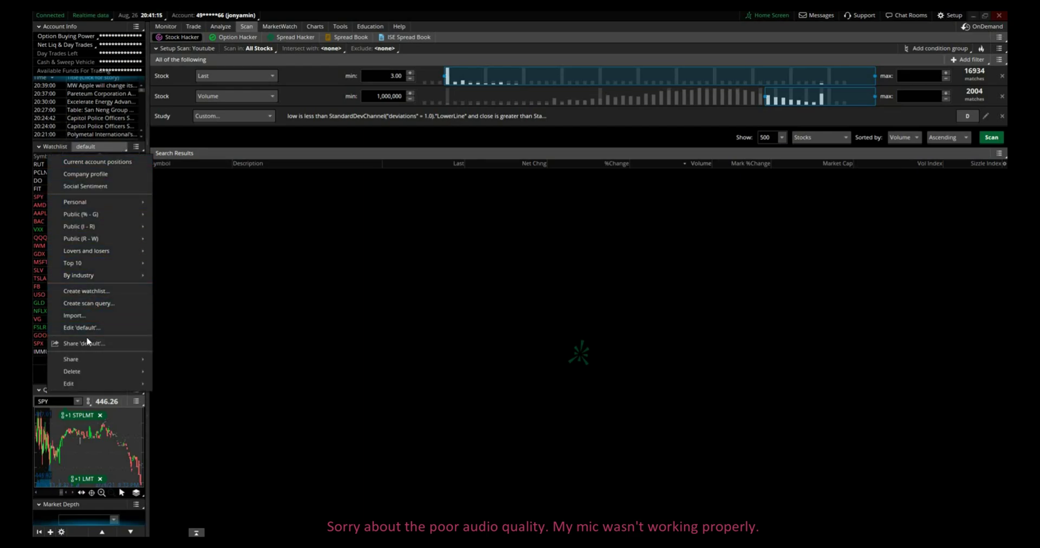
{"action": "mouse_move", "coordinate": [106, 200]}
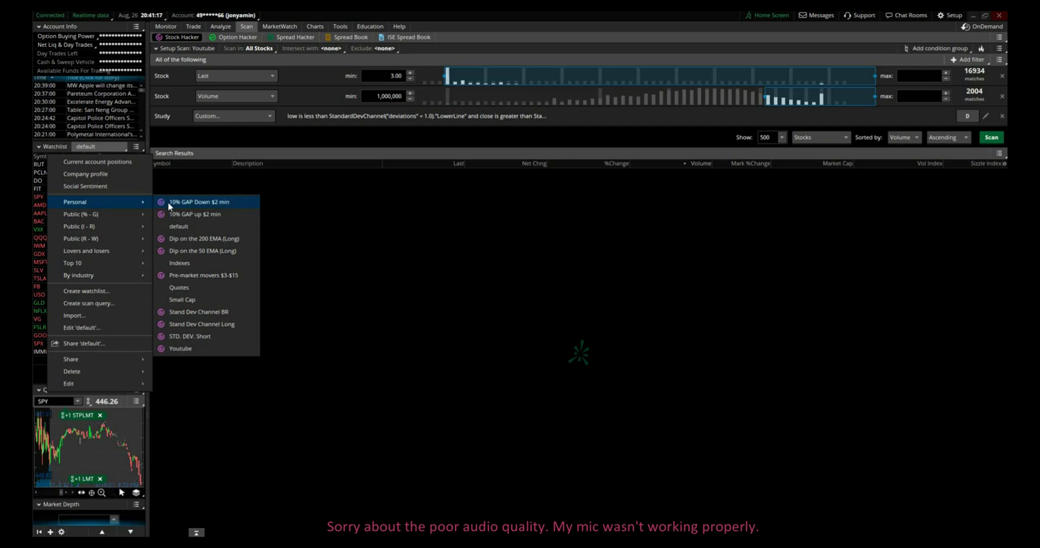
{"action": "left_click", "coordinate": [174, 349]}
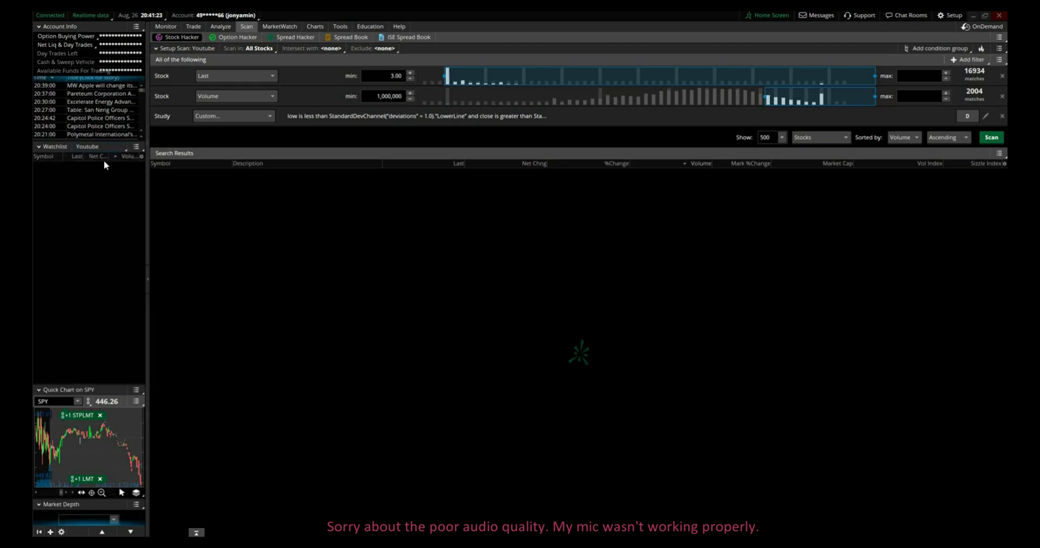
Review the columns available for the Youtube watchlist and keep the current column set.
{"action": "left_click", "coordinate": [143, 157]}
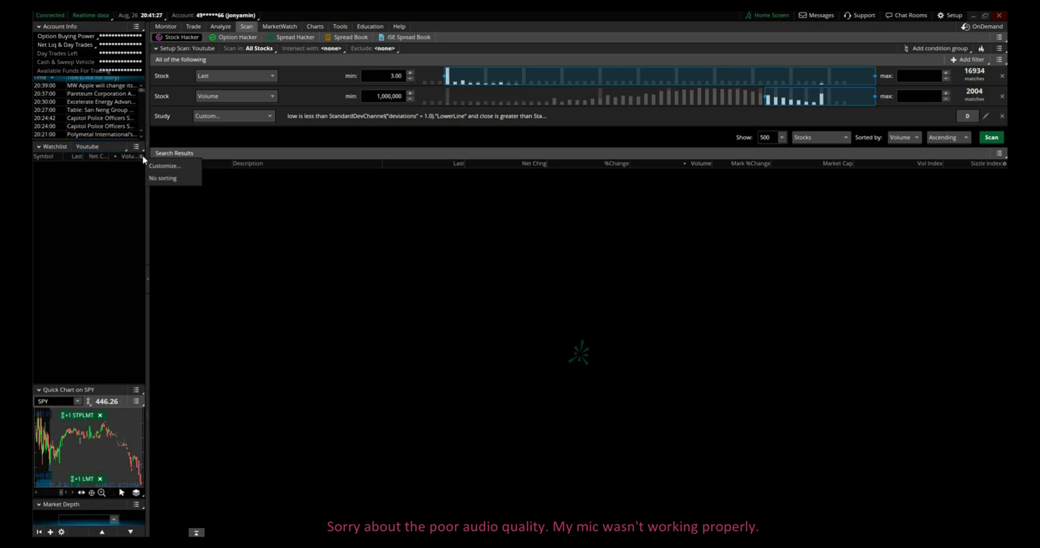
{"action": "left_click", "coordinate": [163, 166]}
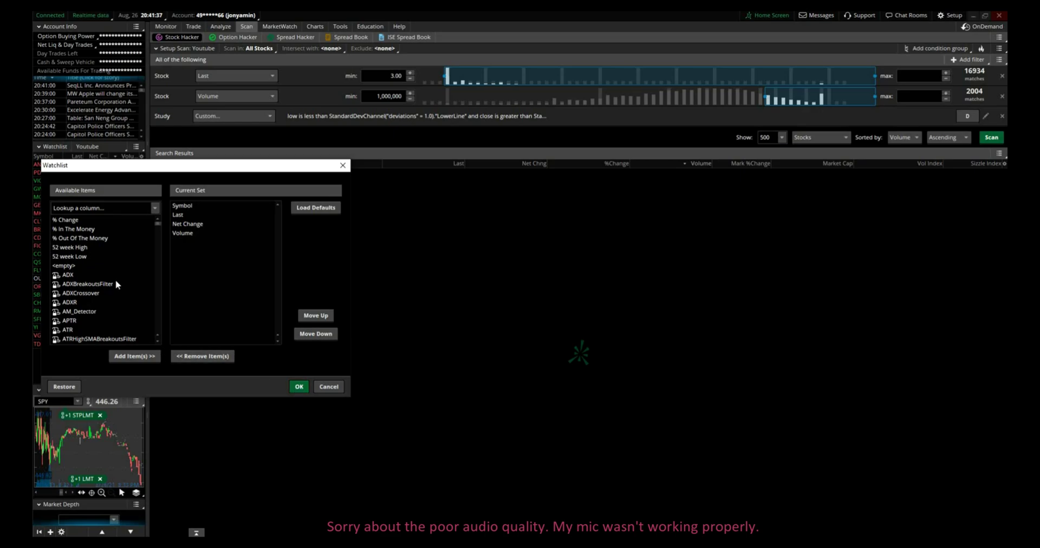
{"action": "left_click", "coordinate": [297, 386]}
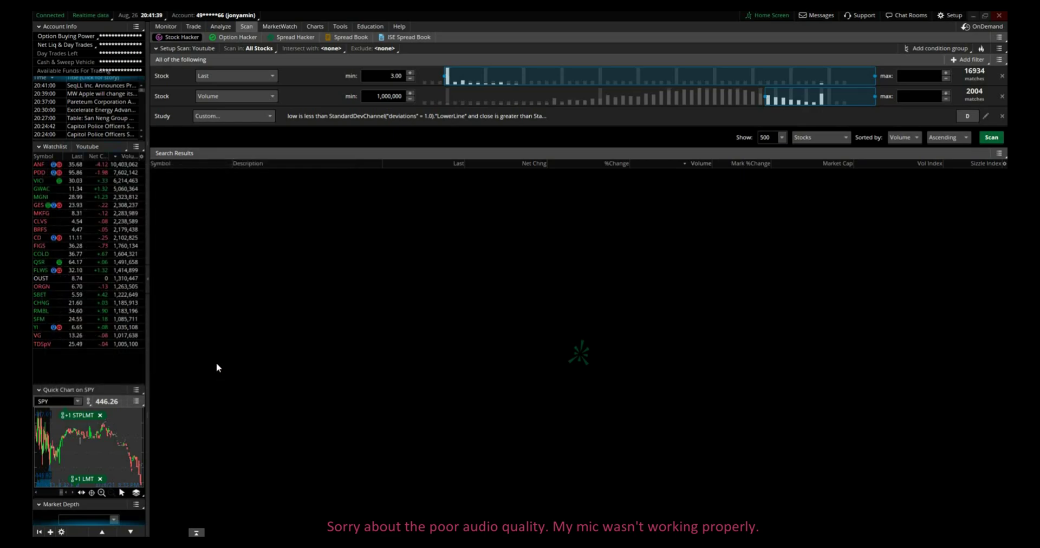
{"action": "left_click", "coordinate": [136, 147]}
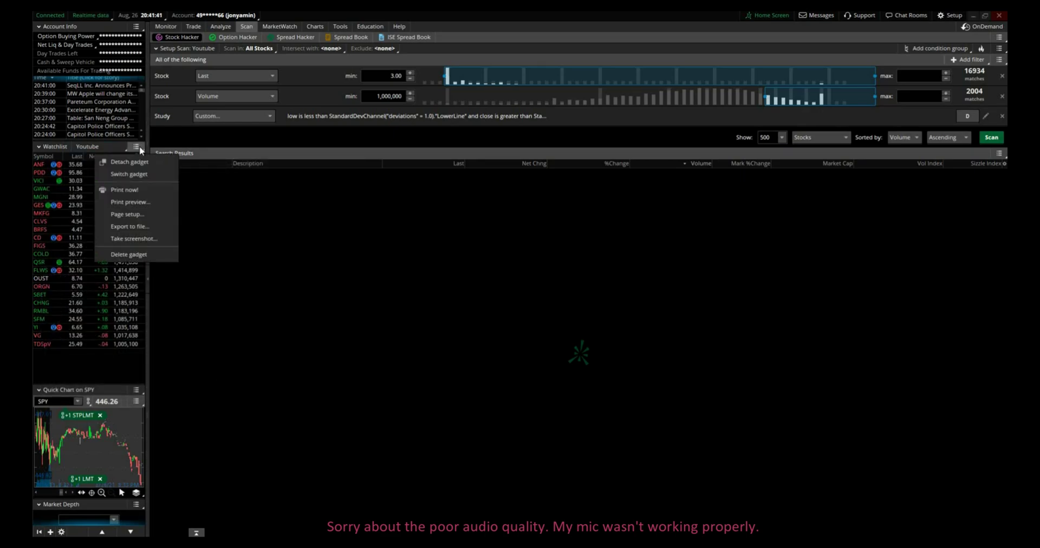
{"action": "left_click", "coordinate": [138, 145]}
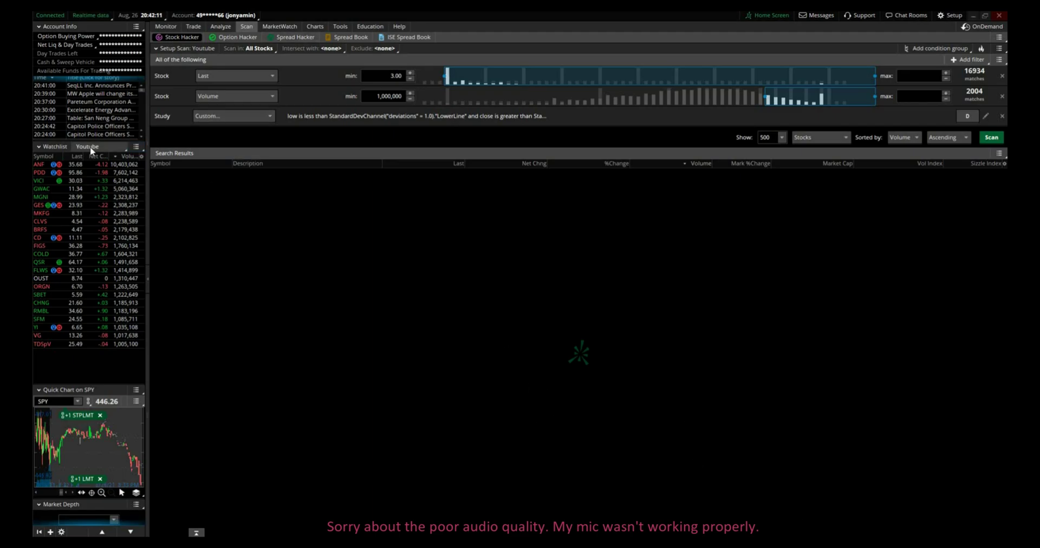
Start an alert for changes in the Youtube scan results and expand its notification settings down to the sound and push options.
{"action": "left_click", "coordinate": [89, 146]}
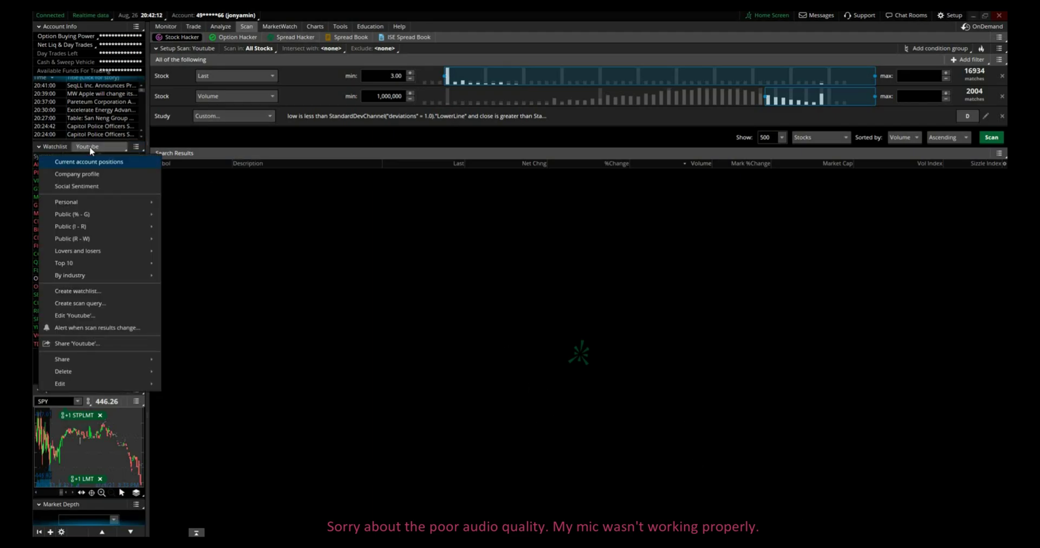
{"action": "left_click", "coordinate": [100, 329]}
{"action": "left_click_drag", "start_coordinate": [440, 216], "coordinate": [324, 196]}
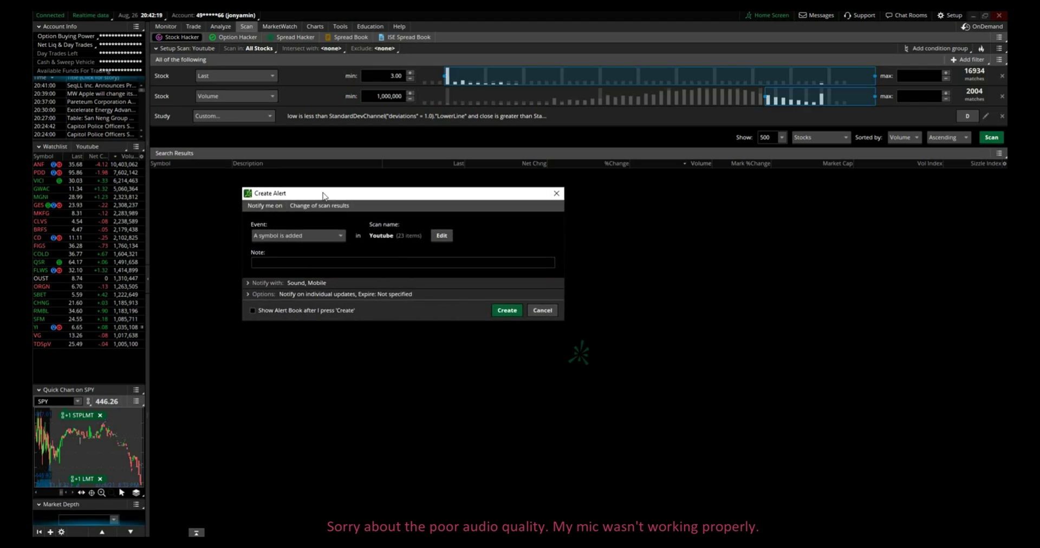
{"action": "left_click", "coordinate": [248, 283]}
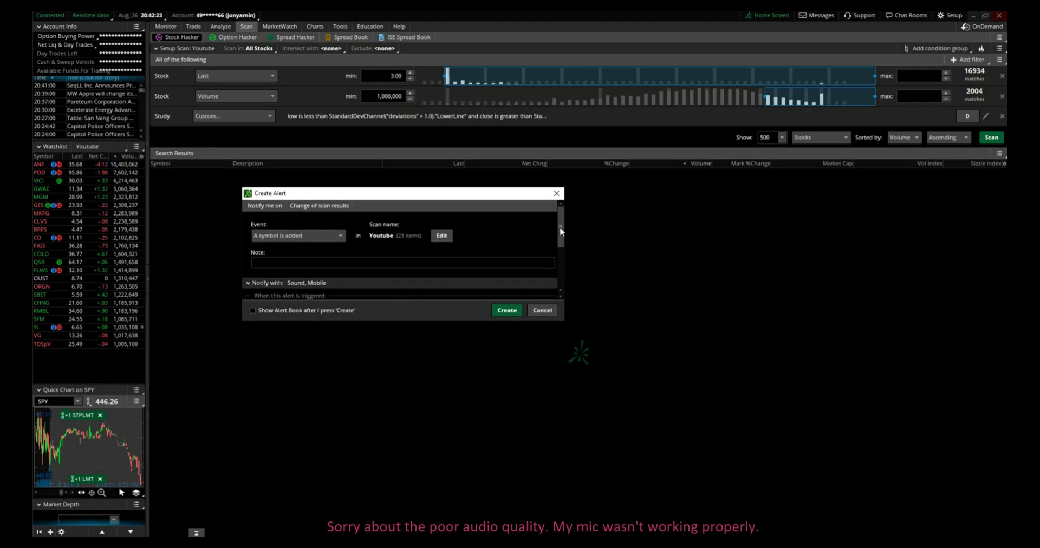
{"action": "left_click_drag", "start_coordinate": [560, 228], "coordinate": [561, 262]}
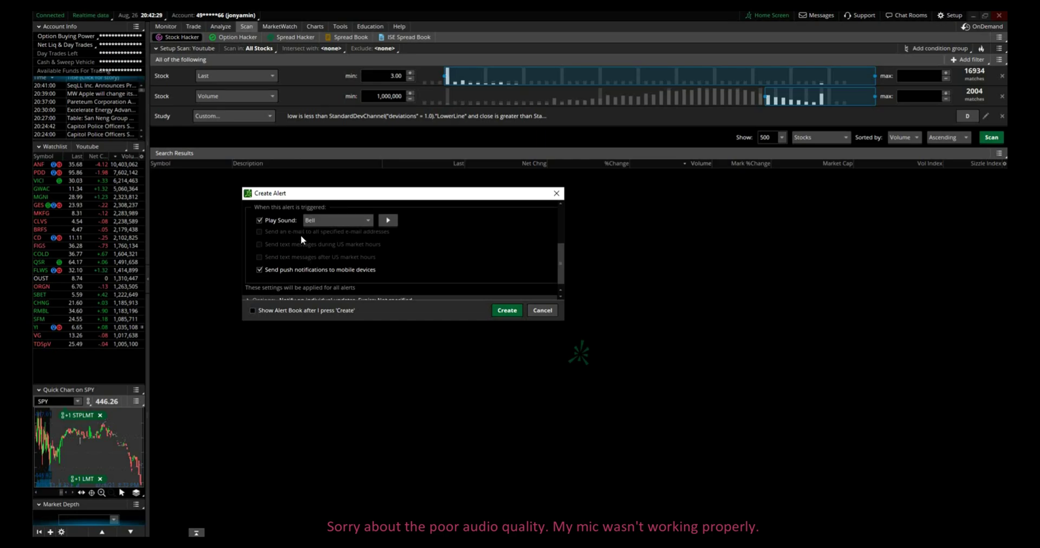
Preview the Bell alert sound and lower the system volume.
{"action": "left_click", "coordinate": [387, 222]}
{"action": "key", "text": "XF86AudioLowerVolume"}
{"action": "key", "text": "XF86AudioLowerVolume"}
{"action": "key", "text": "XF86AudioLowerVolume"}
{"action": "key", "text": "XF86AudioLowerVolume"}
{"action": "key", "text": "XF86AudioLowerVolume"}
{"action": "key", "text": "XF86AudioLowerVolume"}
Set the alert sound to Custom 1 (tos-red...), play it as a test, and create the alert for symbols added to the Youtube scan.
{"action": "left_click", "coordinate": [369, 221]}
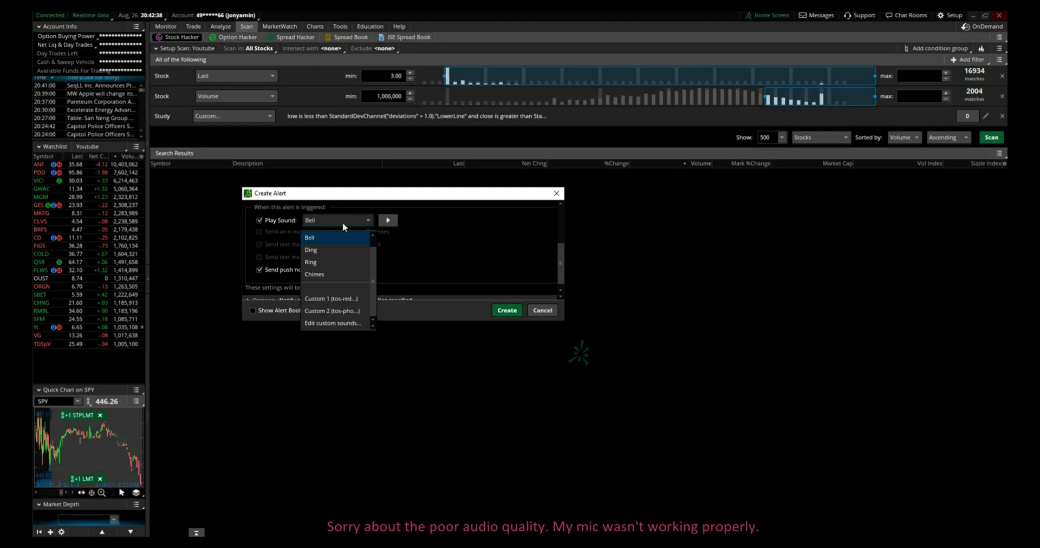
{"action": "left_click", "coordinate": [326, 300]}
{"action": "left_click", "coordinate": [388, 220]}
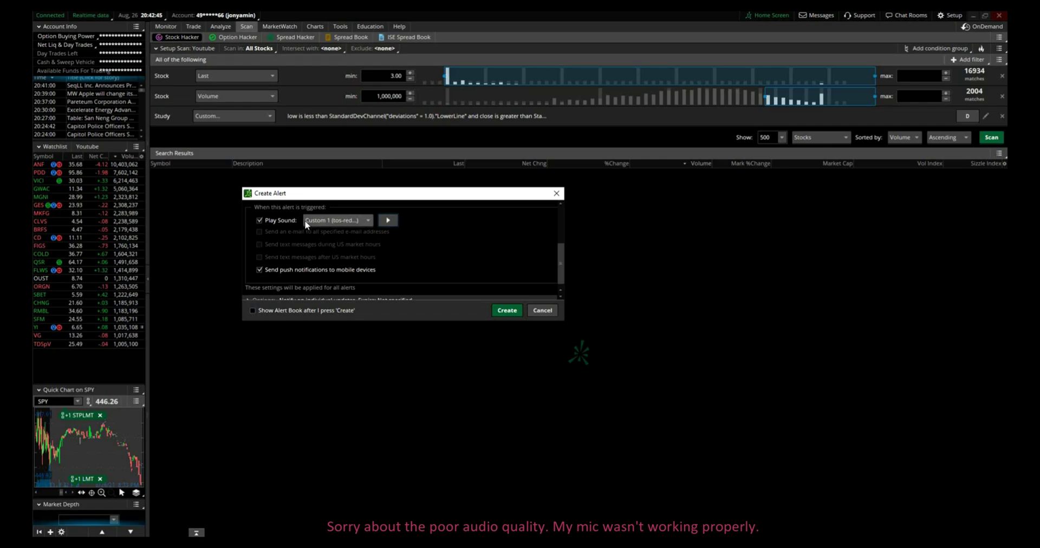
{"action": "left_click", "coordinate": [507, 312]}
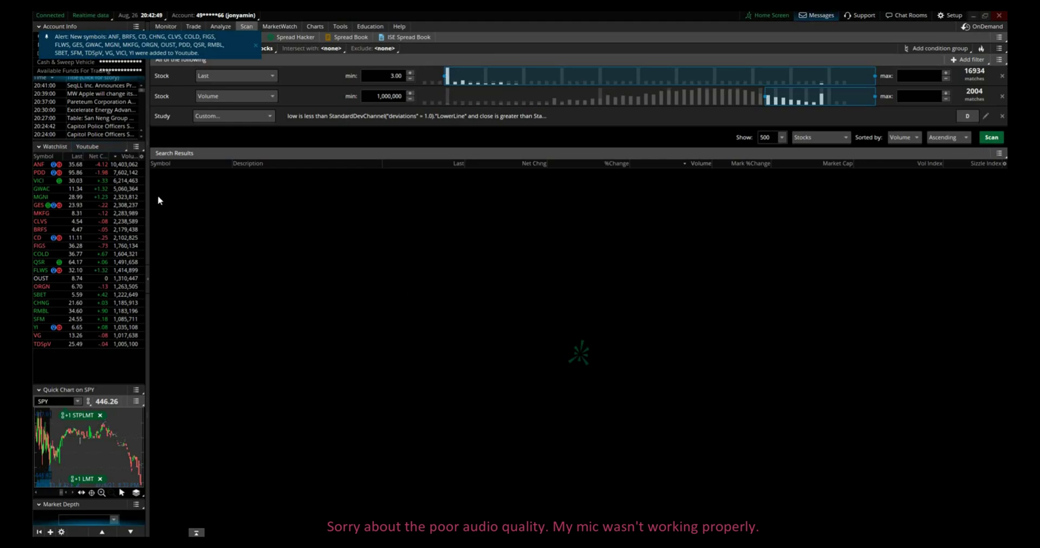